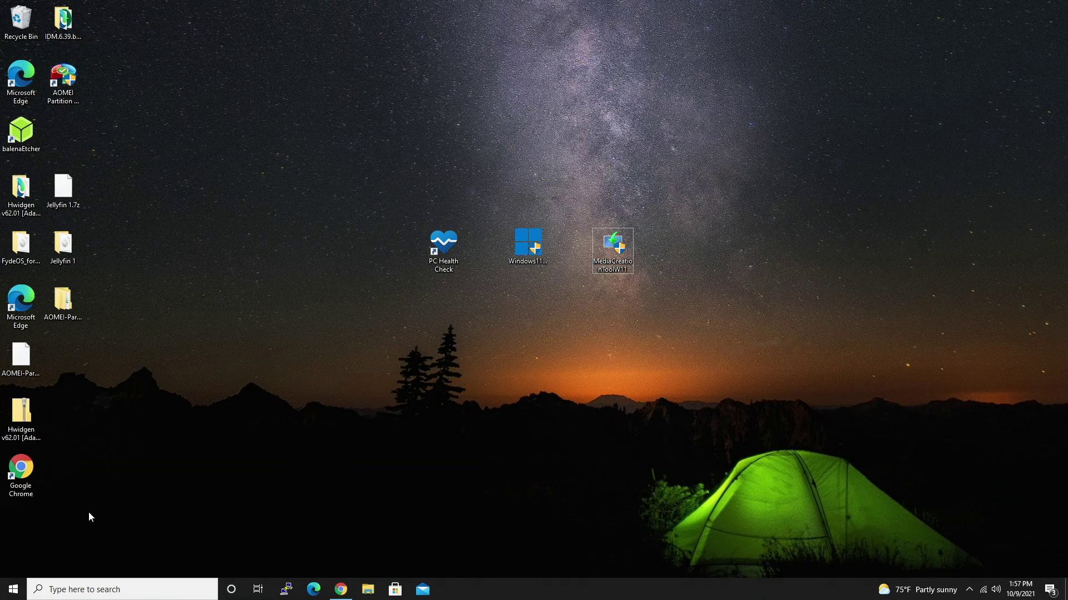
- Open the Windows Update settings, read the Windows 11 eligibility notice, and close Settings
click(14, 589)
click(12, 538)
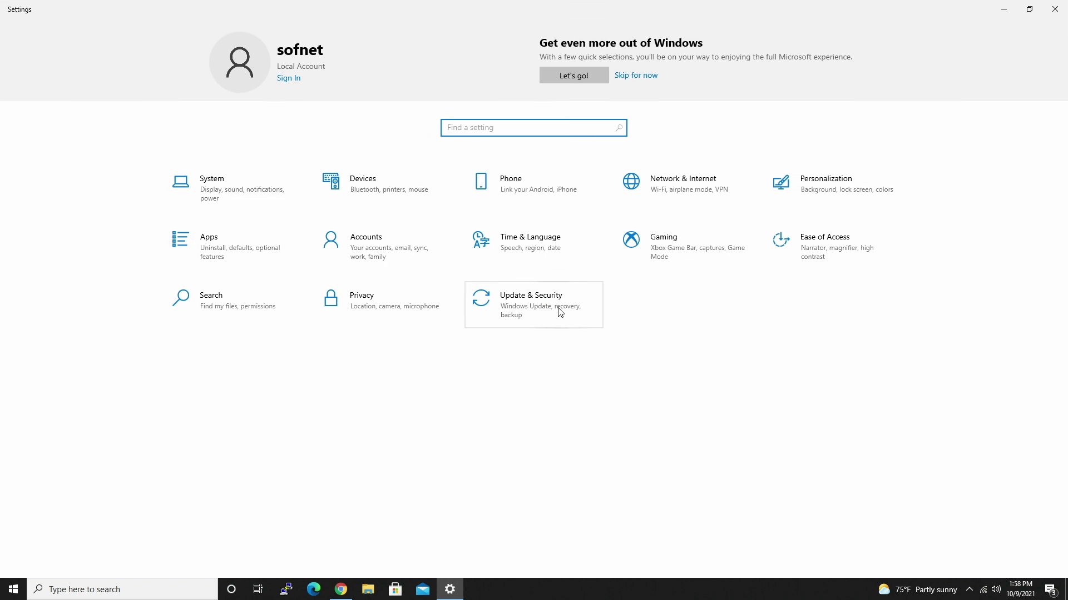
click(560, 312)
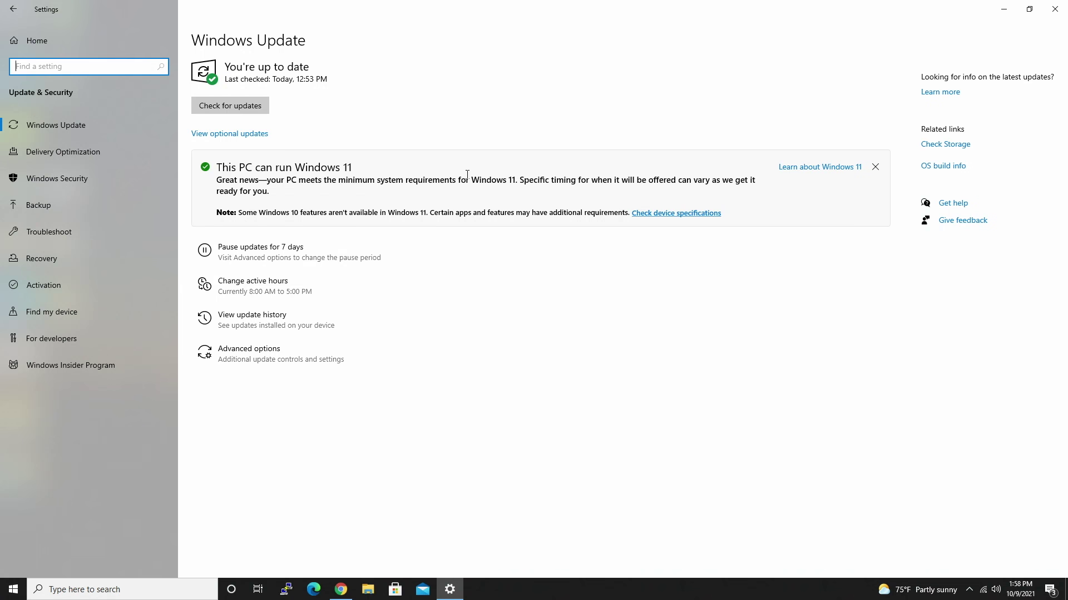
click(520, 177)
drag(520, 176, 526, 189)
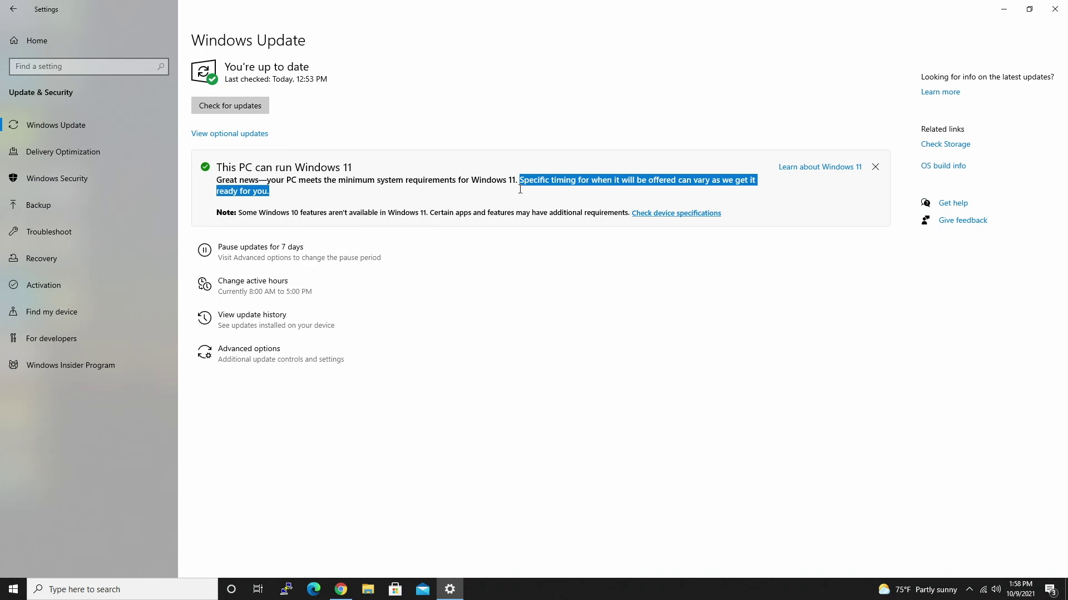
click(490, 190)
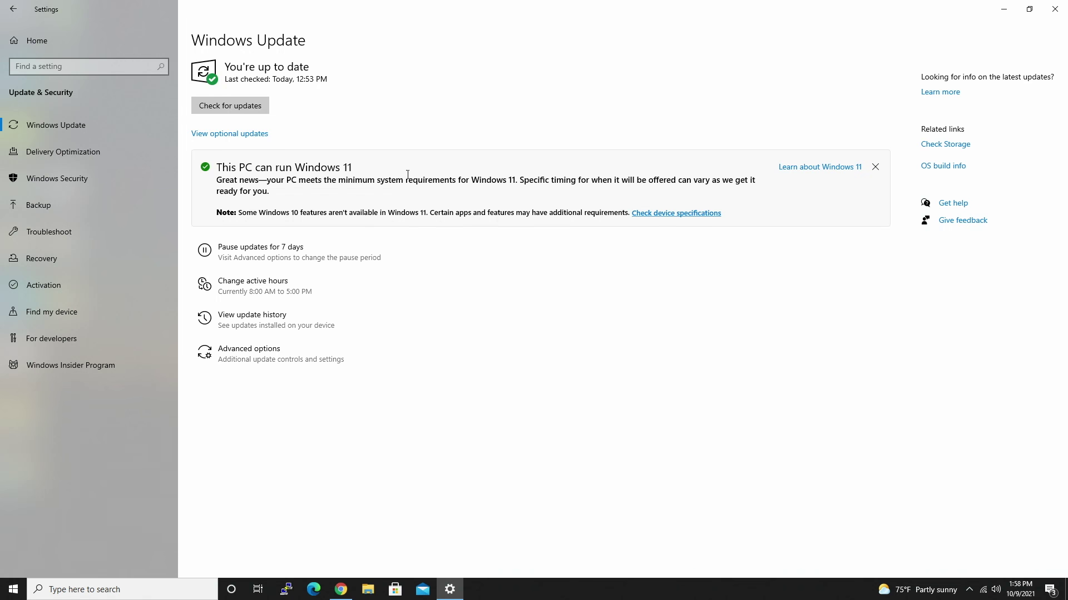
click(1053, 10)
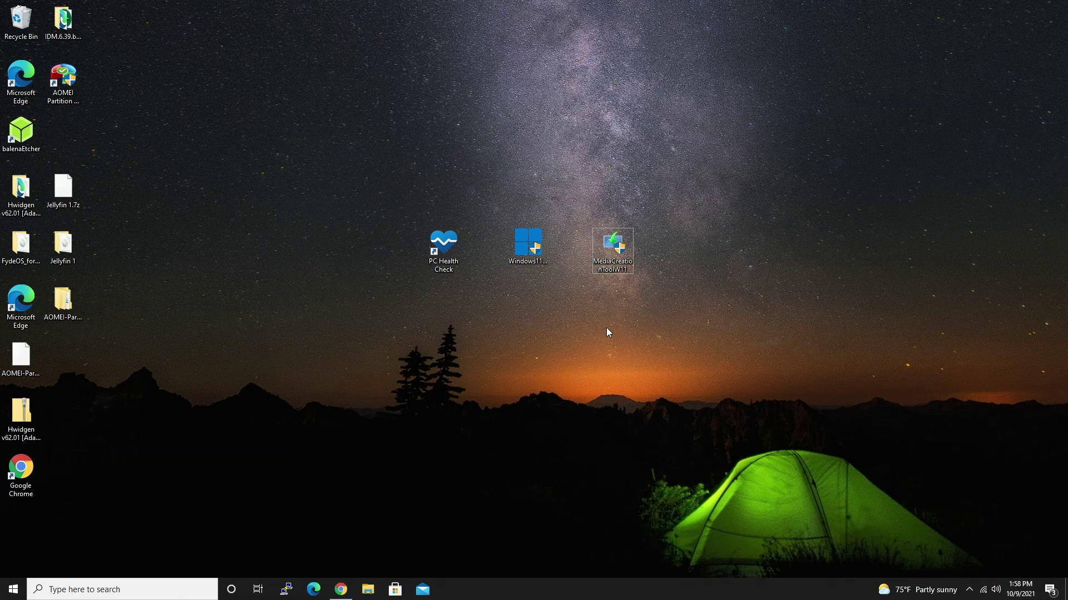
- Switch to Chrome, close the Downloads page, and download the PC Health Check app through the Windows 11 download page's link
click(341, 590)
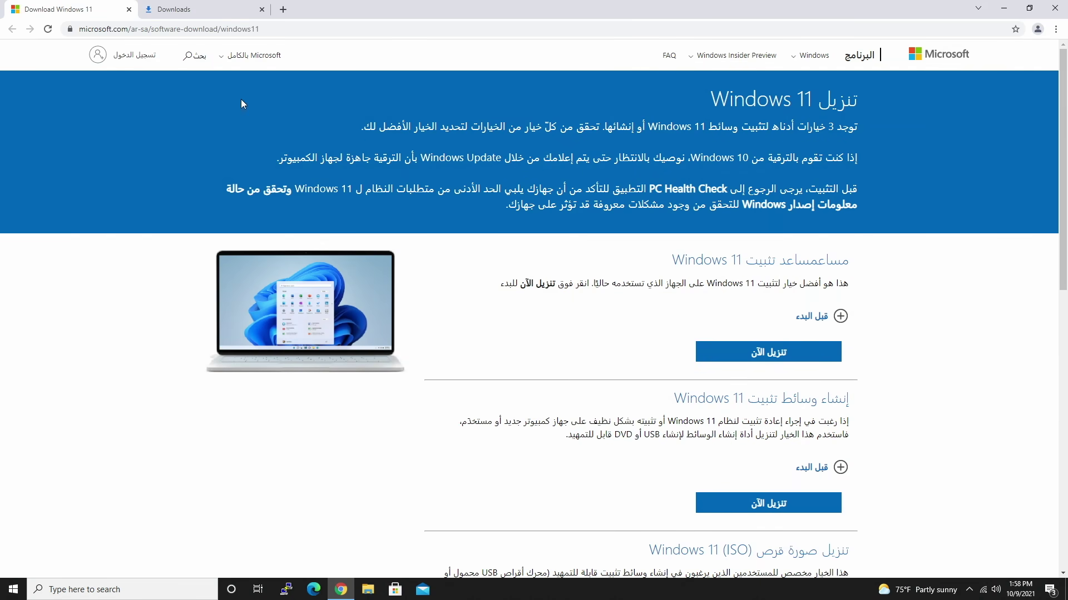
click(261, 10)
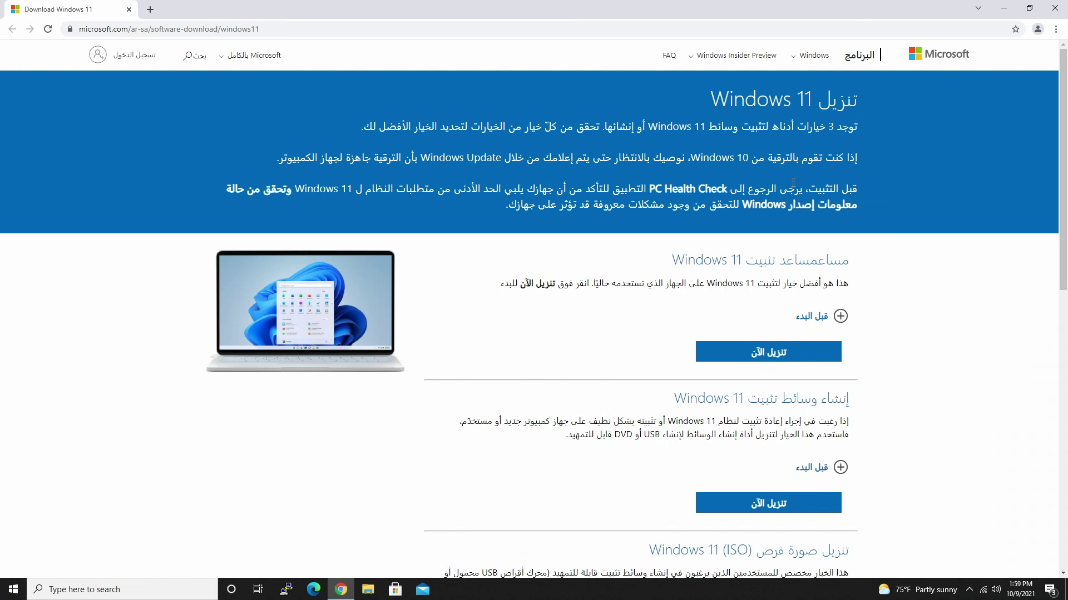
click(689, 191)
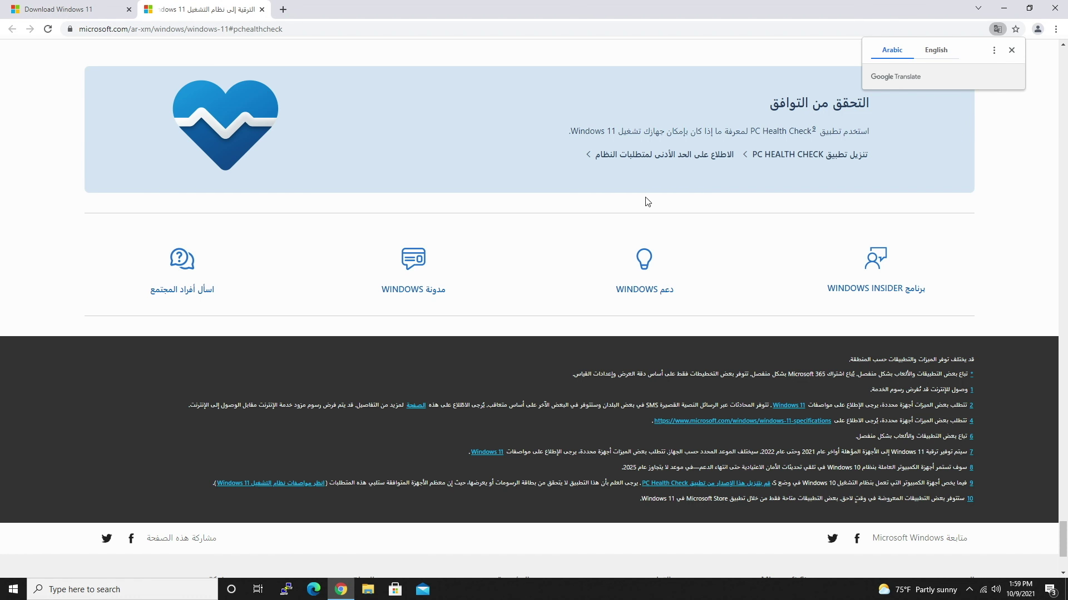
click(807, 158)
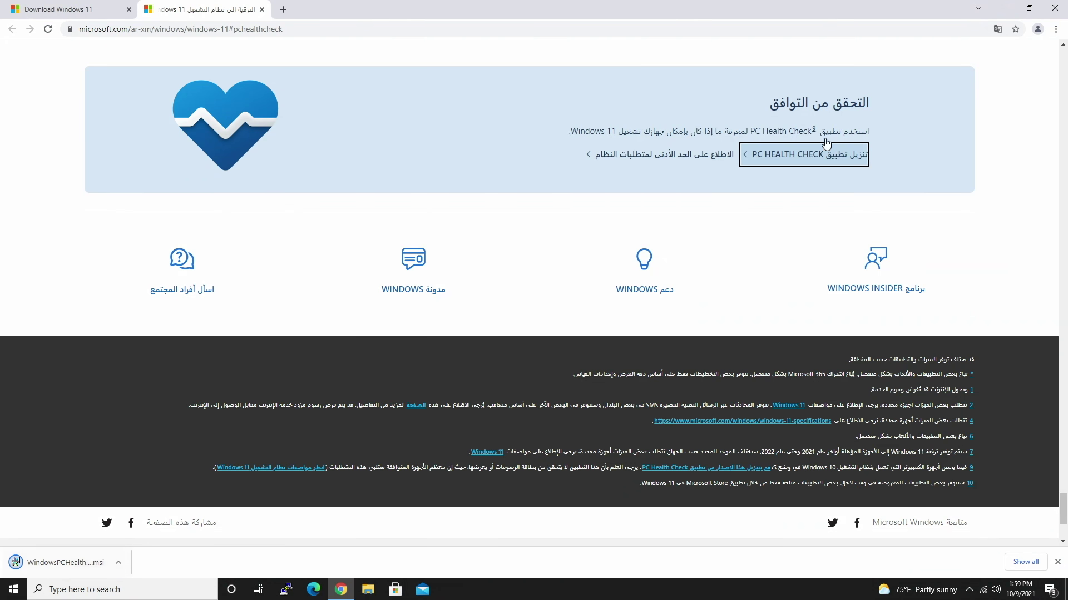
- Open the Windows 11 minimum system requirements and examine the processor speed, core count and compatible 64-bit processor entries
click(648, 159)
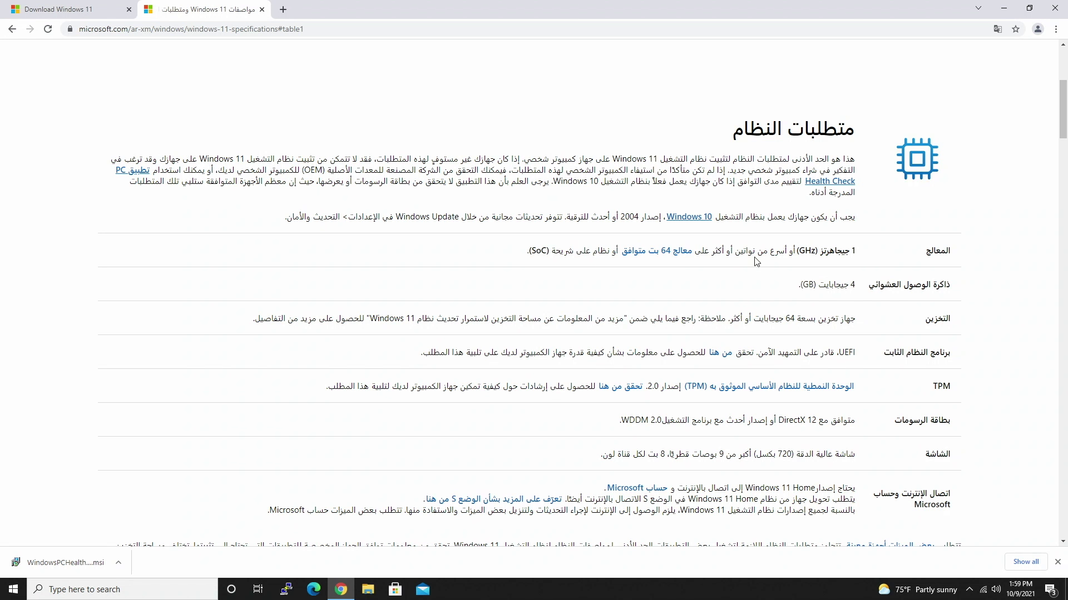
scroll(740, 279, down, 1)
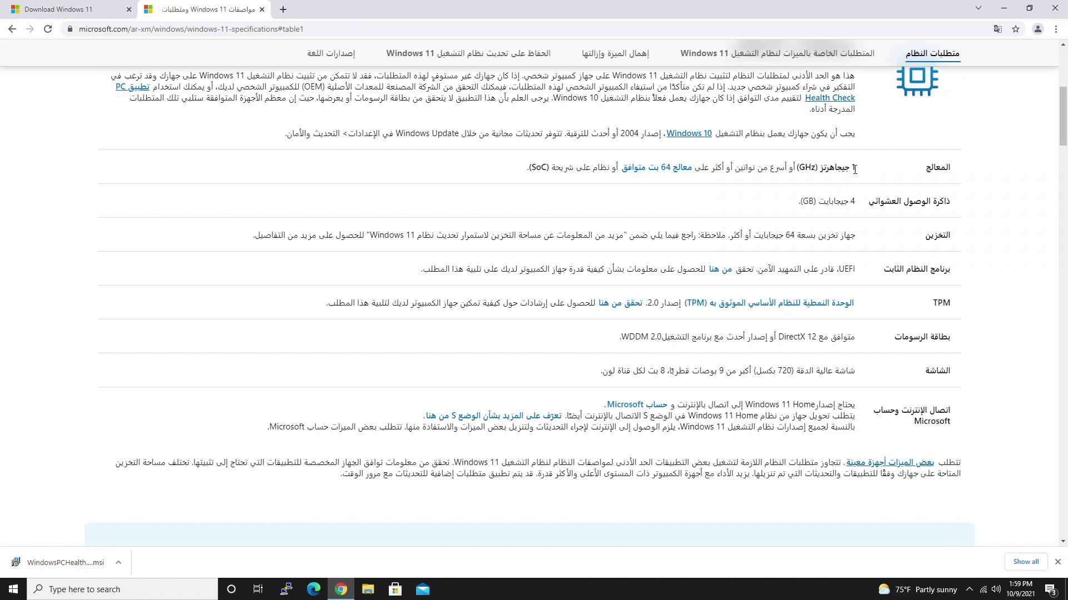
drag(843, 168, 797, 168)
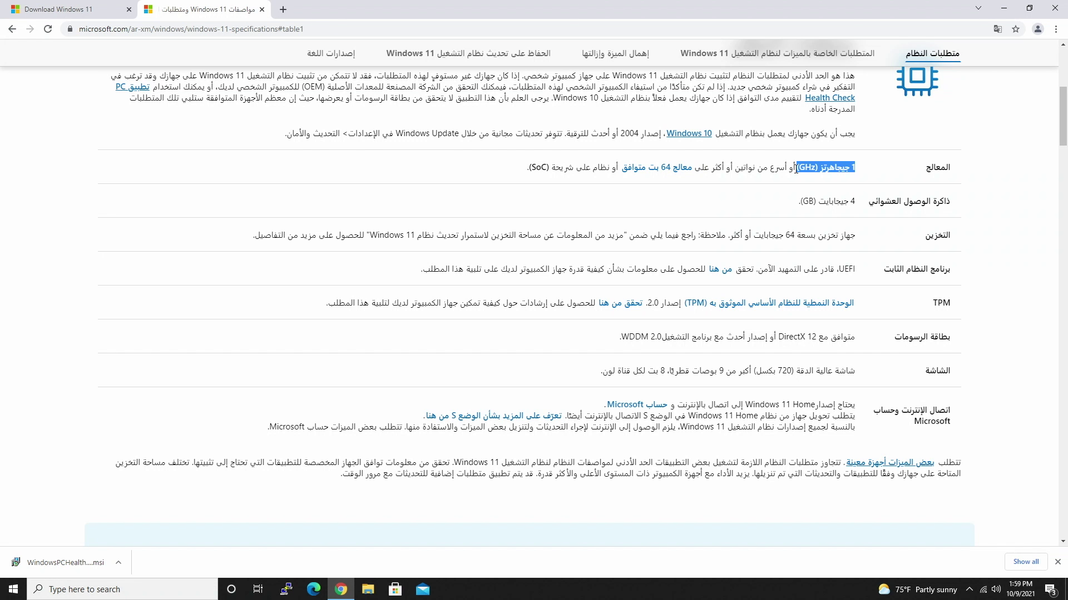
click(752, 177)
drag(755, 166, 734, 166)
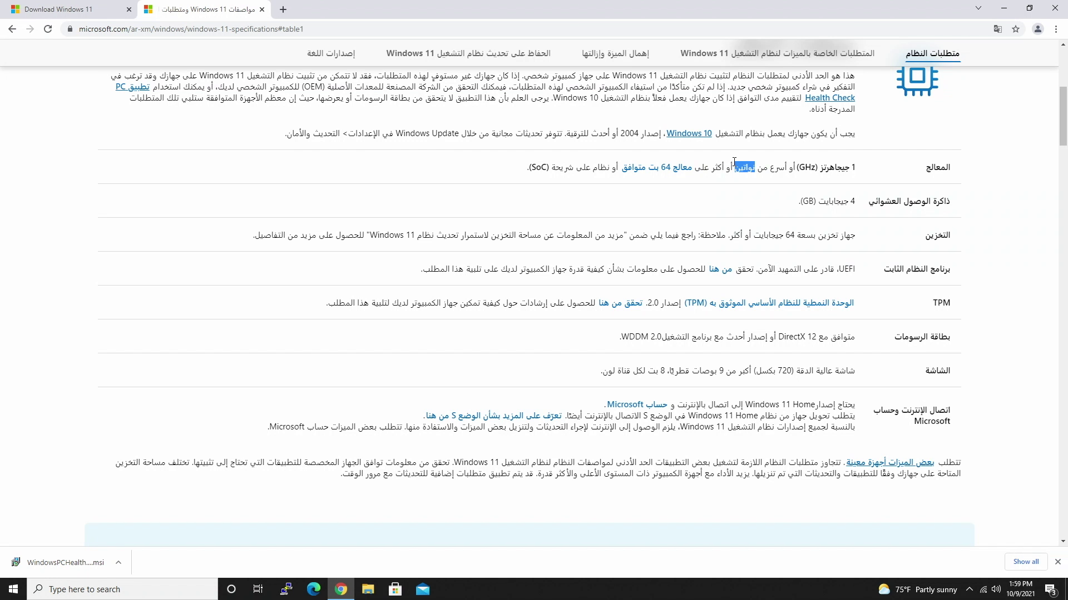
click(694, 171)
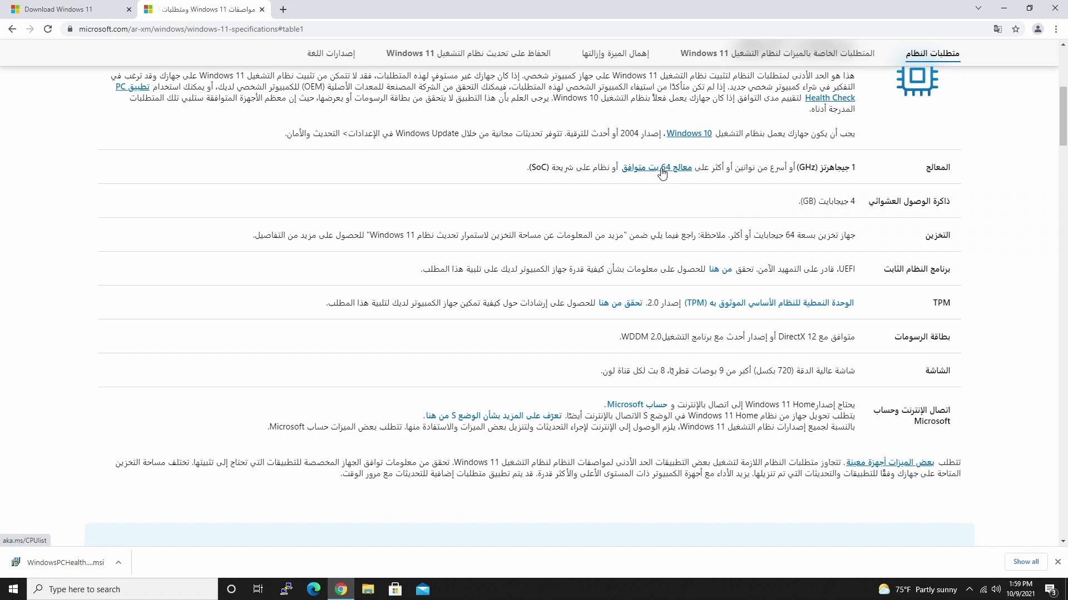
click(662, 172)
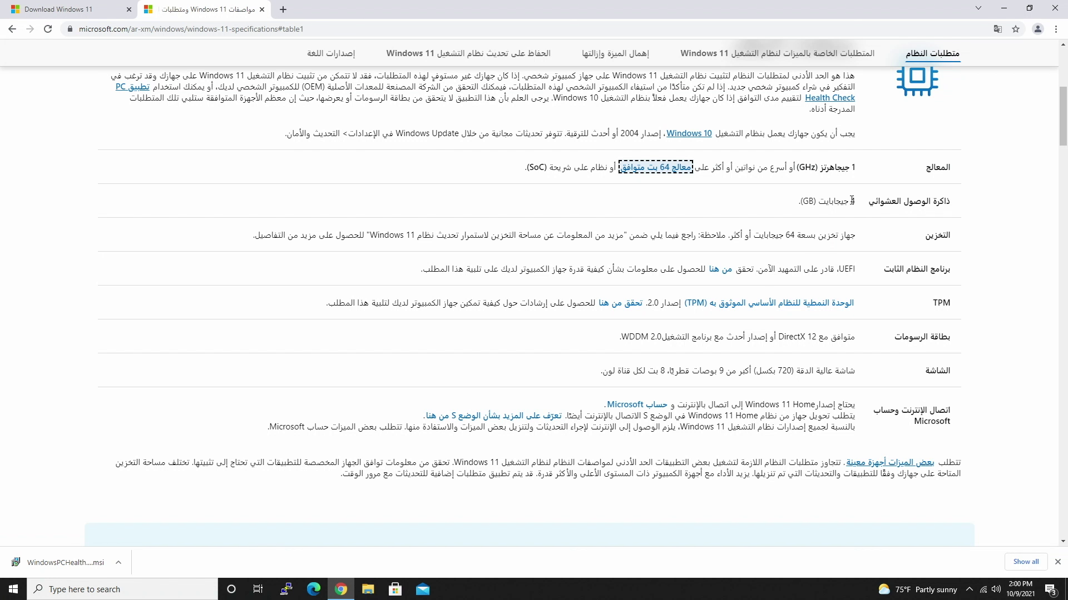
- Examine the memory, storage and system firmware requirements in the Windows 11 specifications table
drag(853, 202, 825, 202)
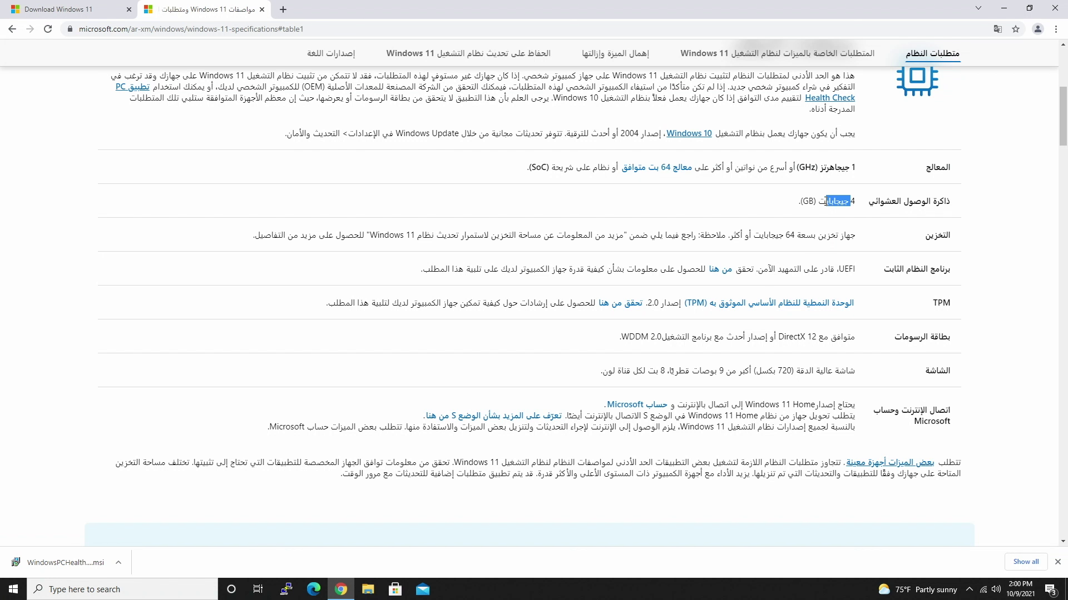
click(794, 207)
drag(796, 235, 767, 235)
click(844, 246)
drag(850, 269, 832, 270)
click(717, 278)
scroll(882, 305, down, 1)
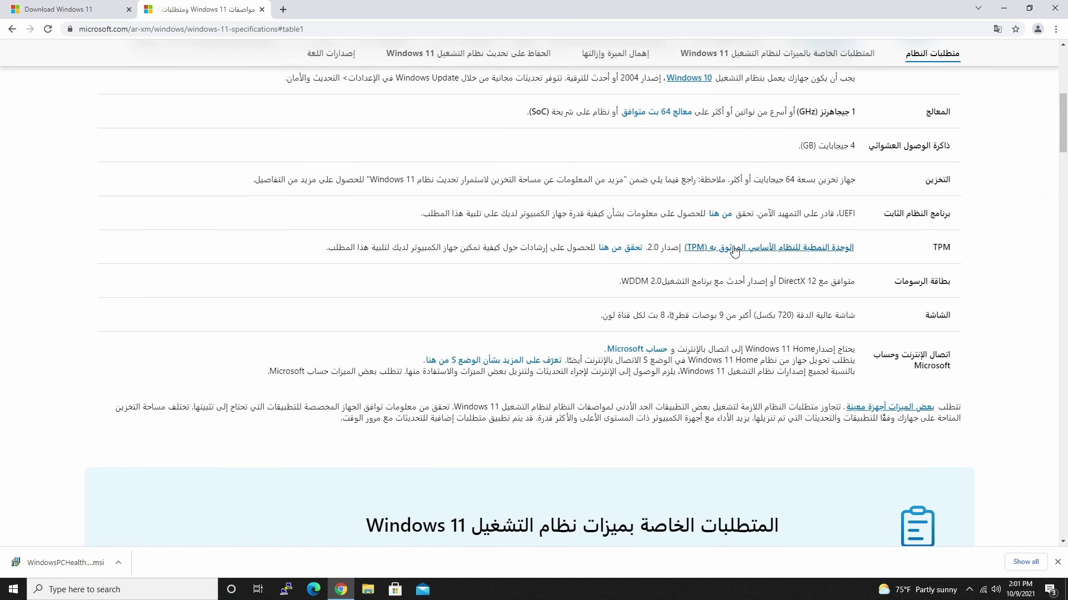
- Open the TPM 2.0 verification guide from the TPM requirement and read its section on how to enable TPM
click(621, 249)
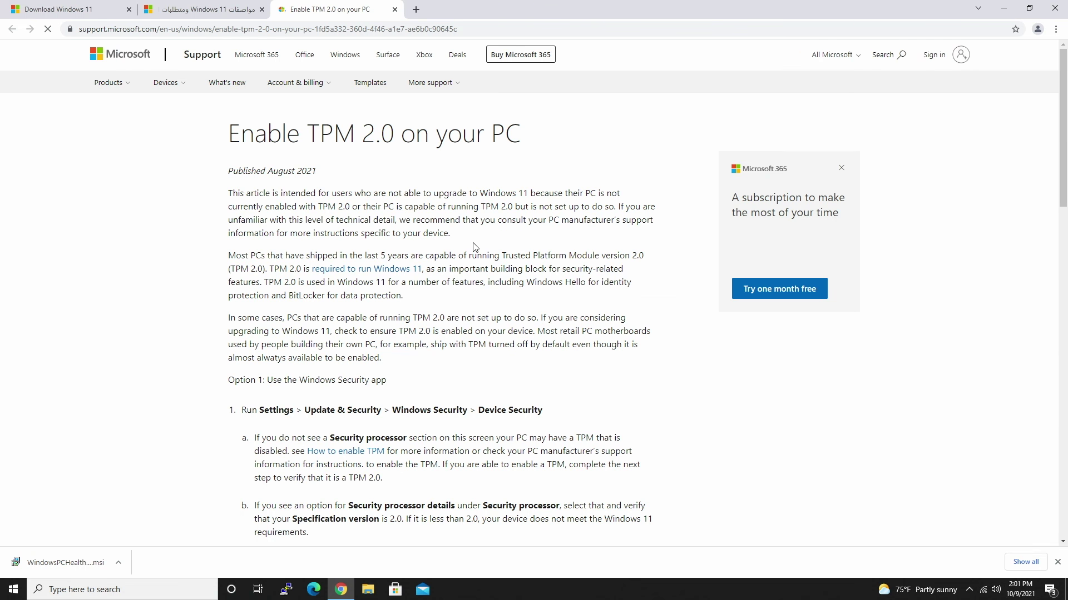
scroll(473, 247, down, 10)
scroll(473, 261, down, 2)
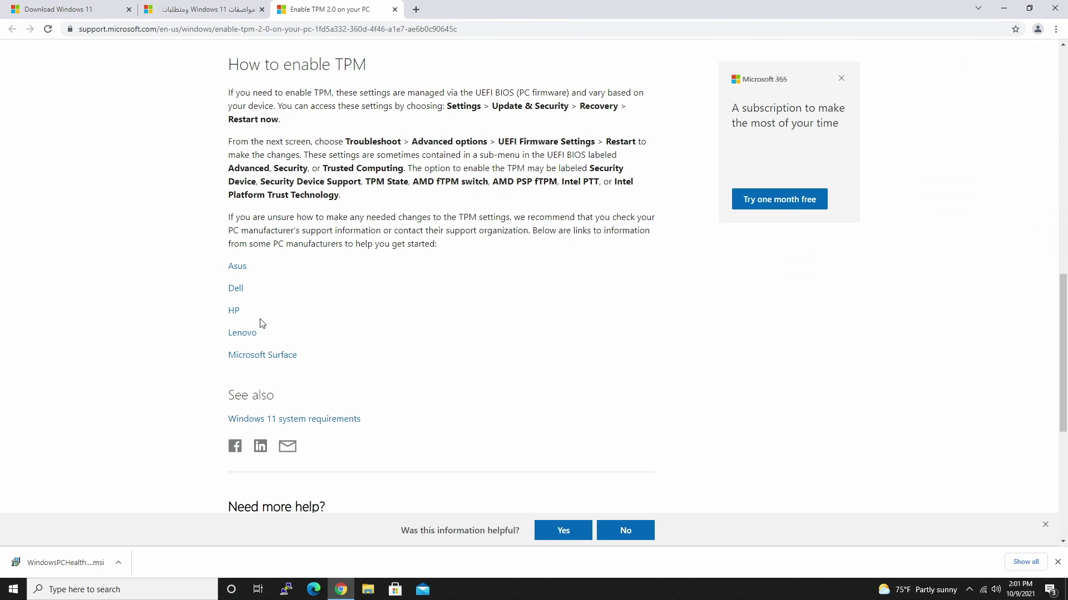
- Look through HP's Windows 11 support page linked in the TPM guide, and close both the HP page and the guide
click(231, 311)
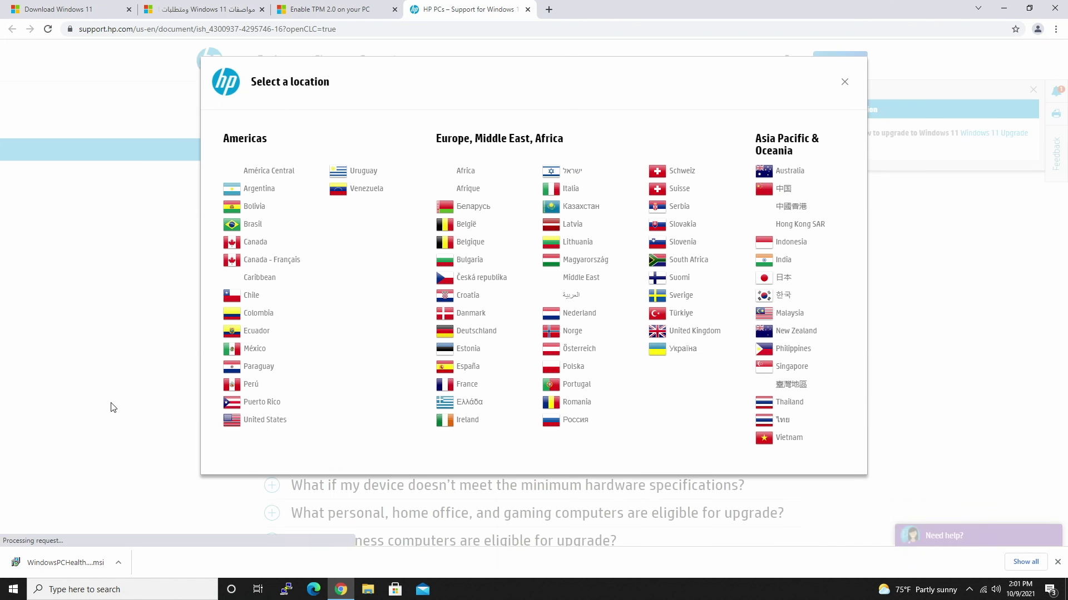
click(126, 383)
scroll(584, 298, down, 15)
scroll(571, 217, up, 15)
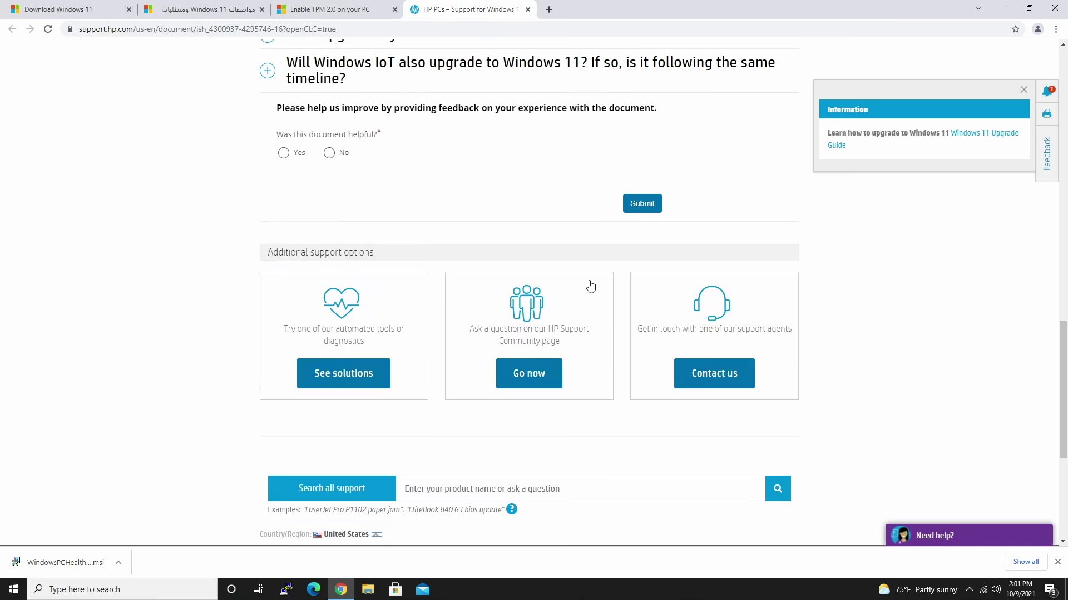
scroll(401, 280, up, 5)
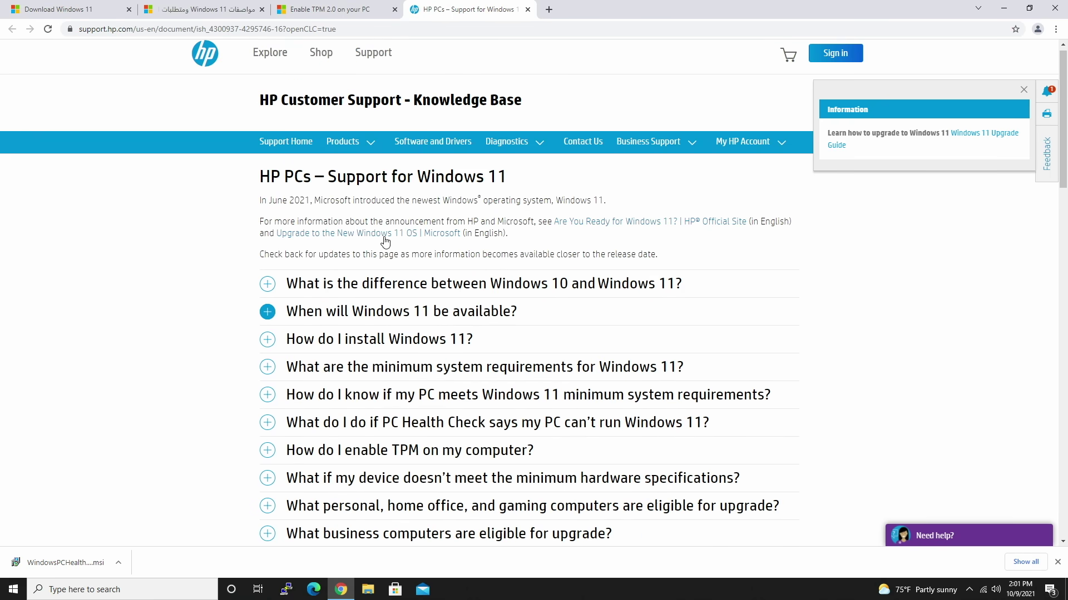
scroll(486, 329, down, 2)
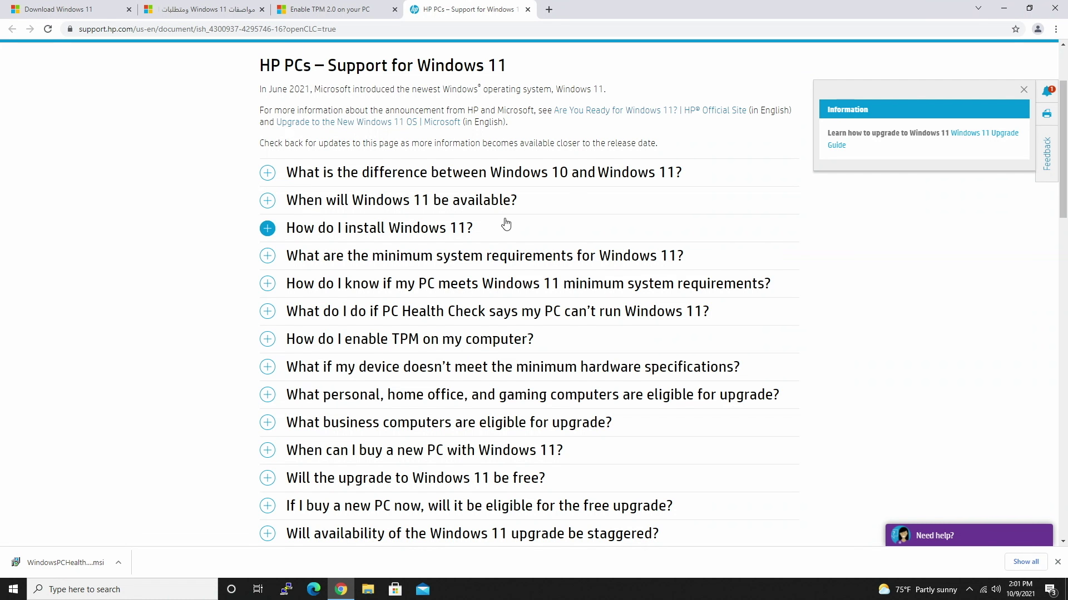
scroll(708, 234, up, 2)
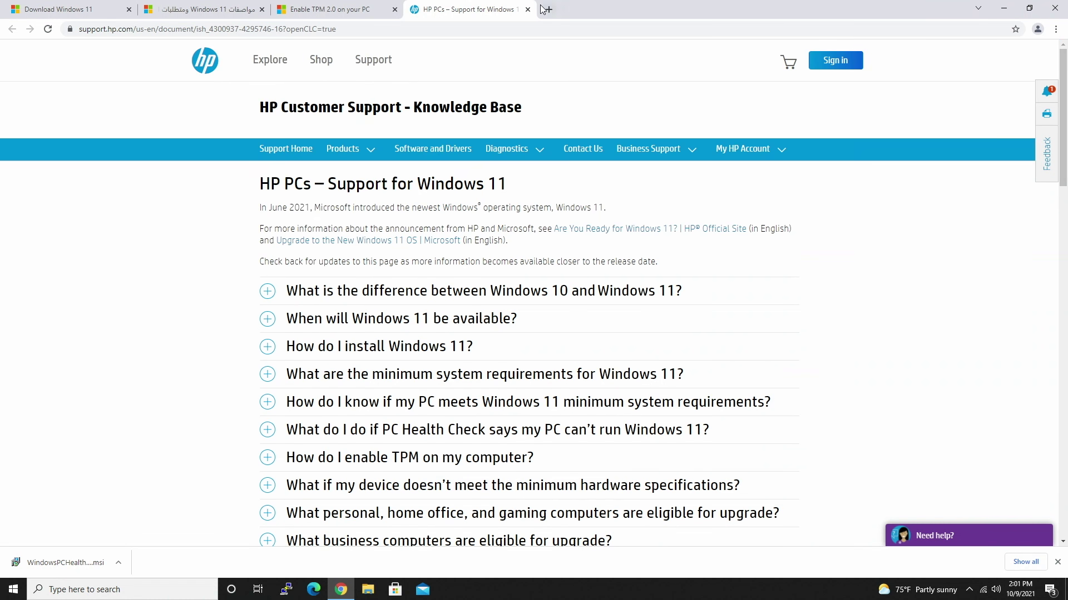
click(528, 12)
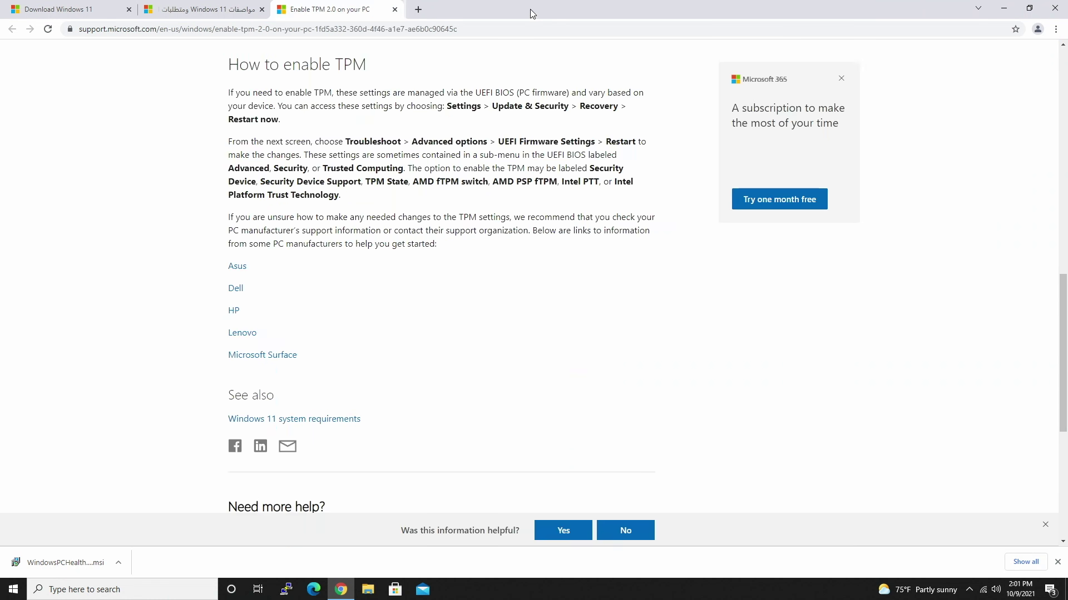
click(394, 9)
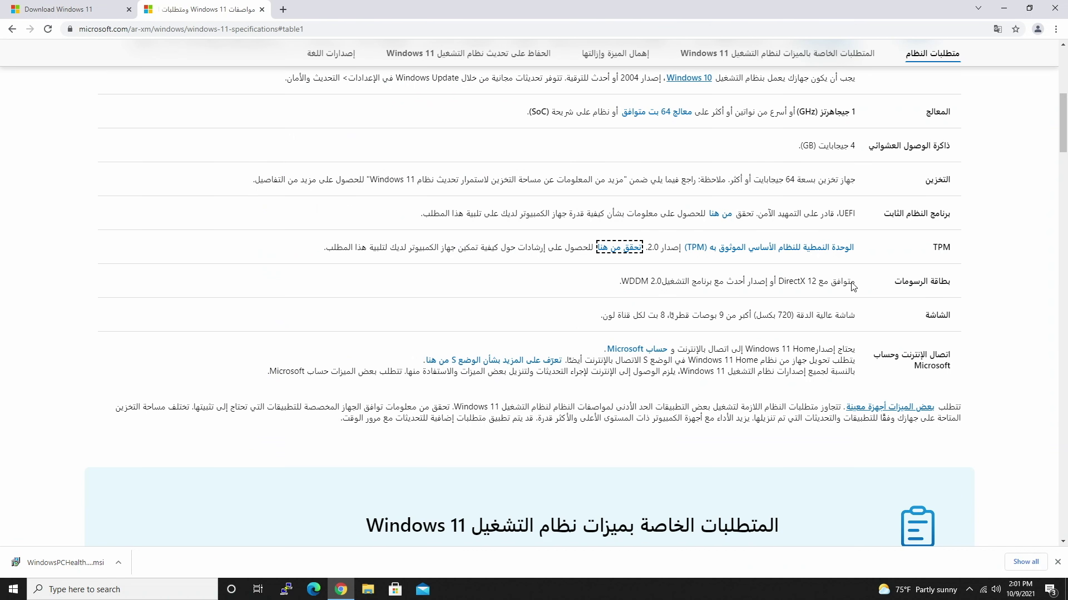
- Examine the graphics card and display requirements, look over the whole requirements table again, and close the specifications page
drag(774, 282, 817, 284)
click(858, 321)
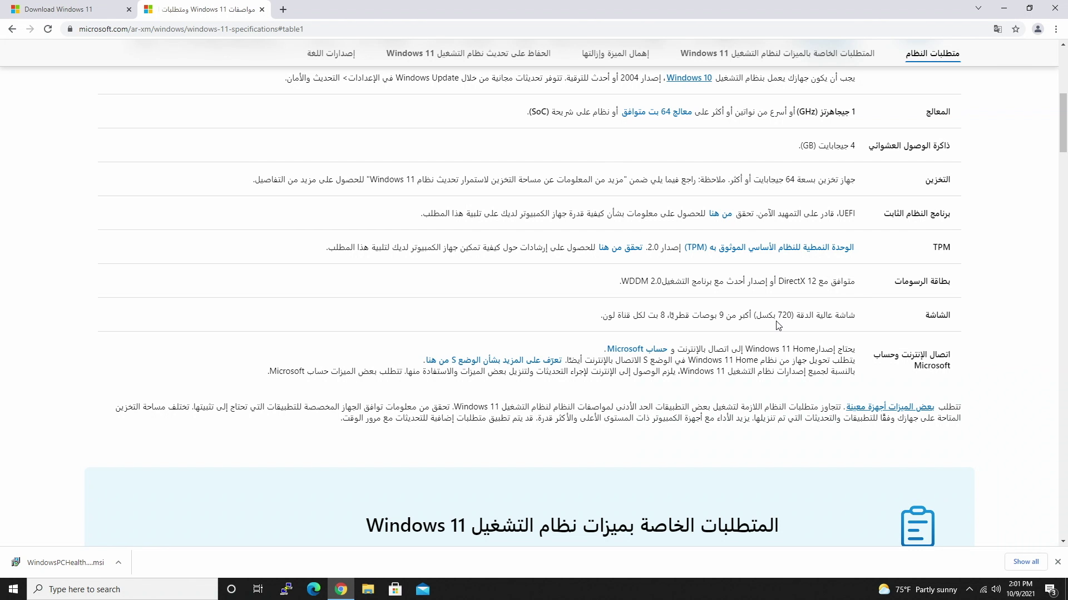
scroll(808, 337, up, 2)
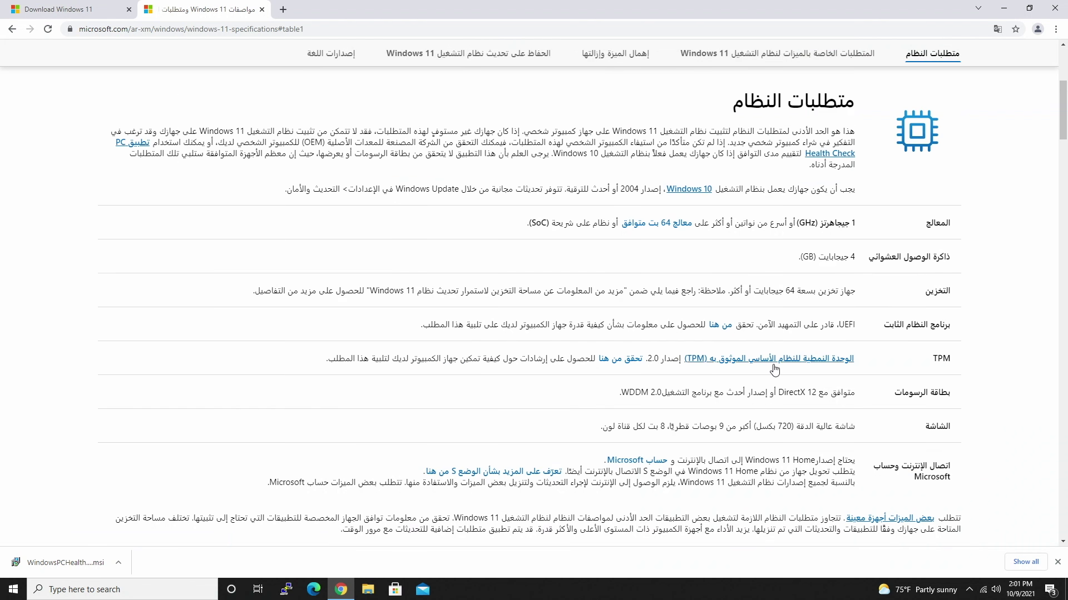
scroll(787, 292, up, 2)
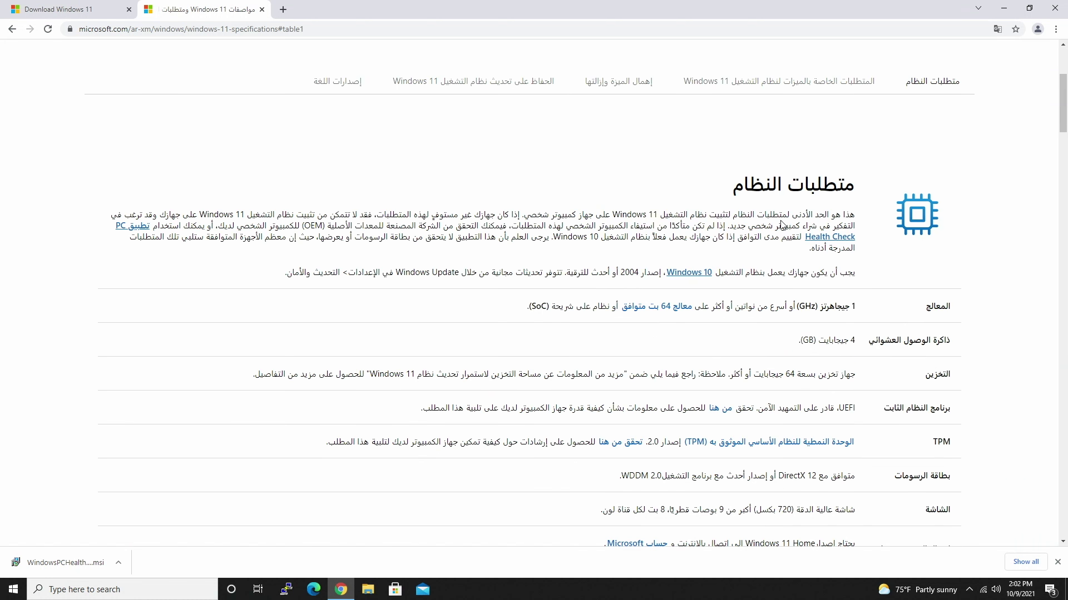
scroll(673, 314, down, 3)
scroll(672, 317, up, 2)
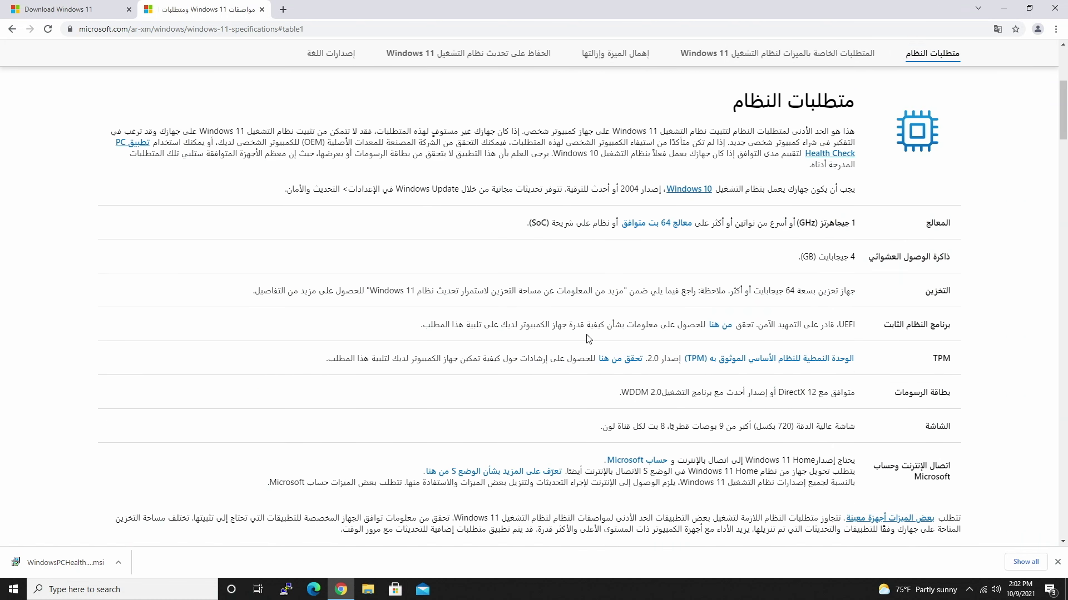
click(262, 10)
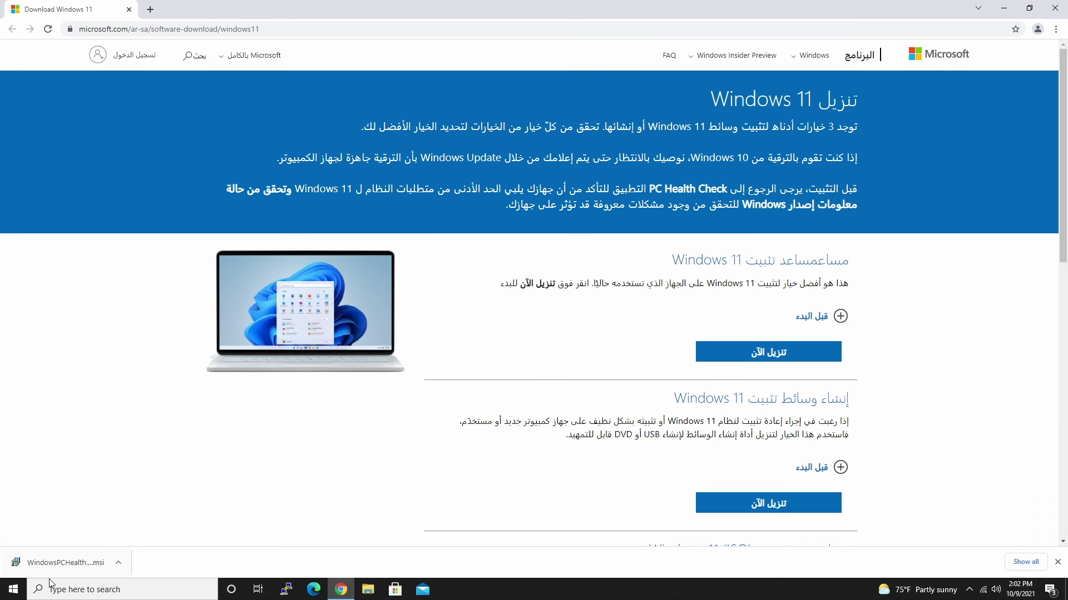
- Minimize the browser, launch PC Health Check from the desktop, and check whether this PC meets the Windows 11 requirements
click(1004, 8)
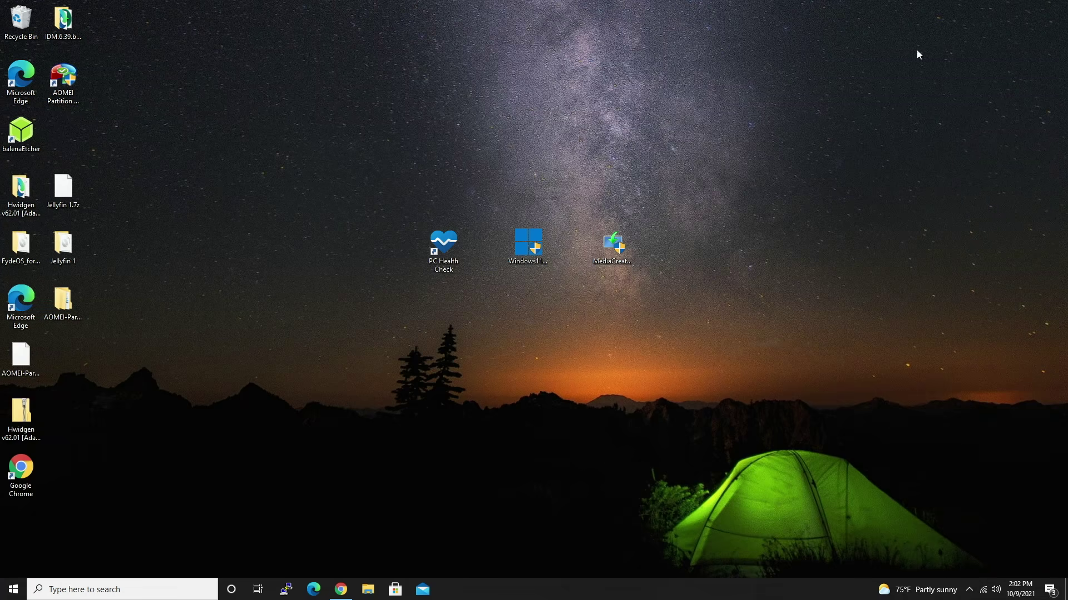
click(438, 250)
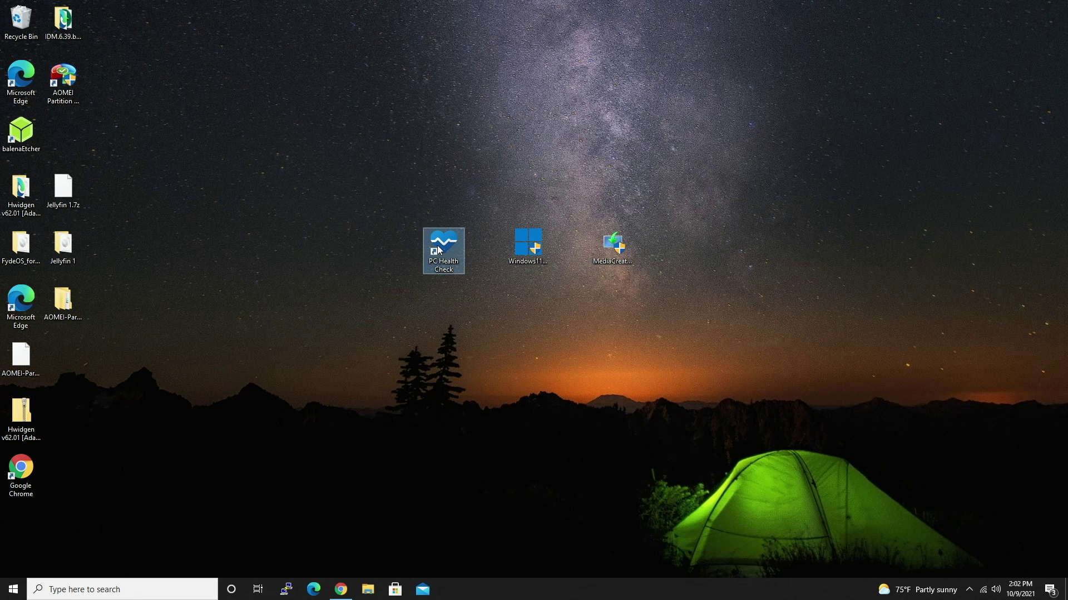
double_click(438, 249)
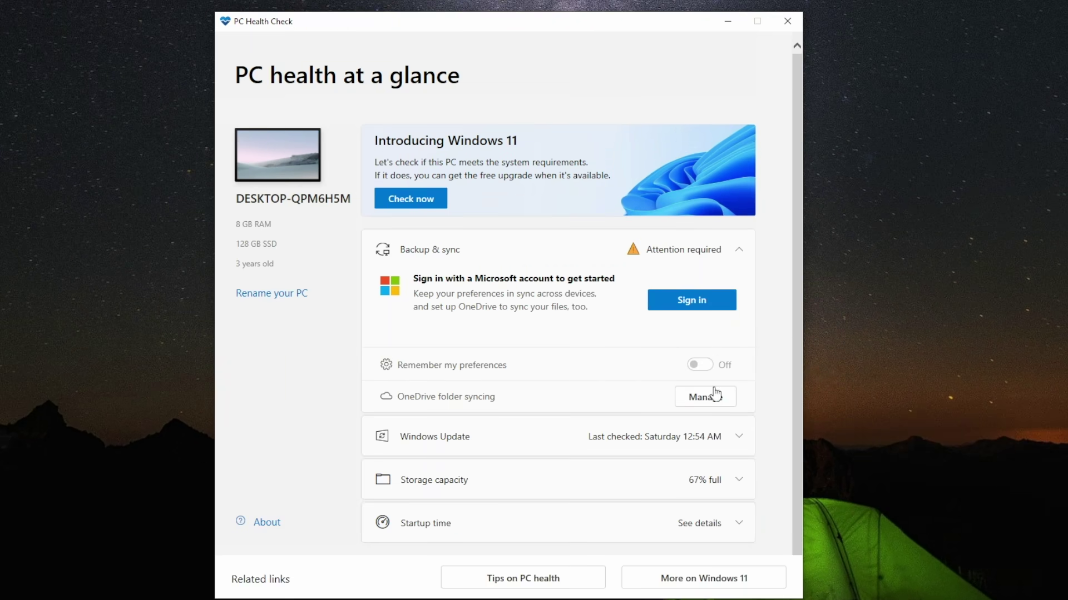
click(421, 206)
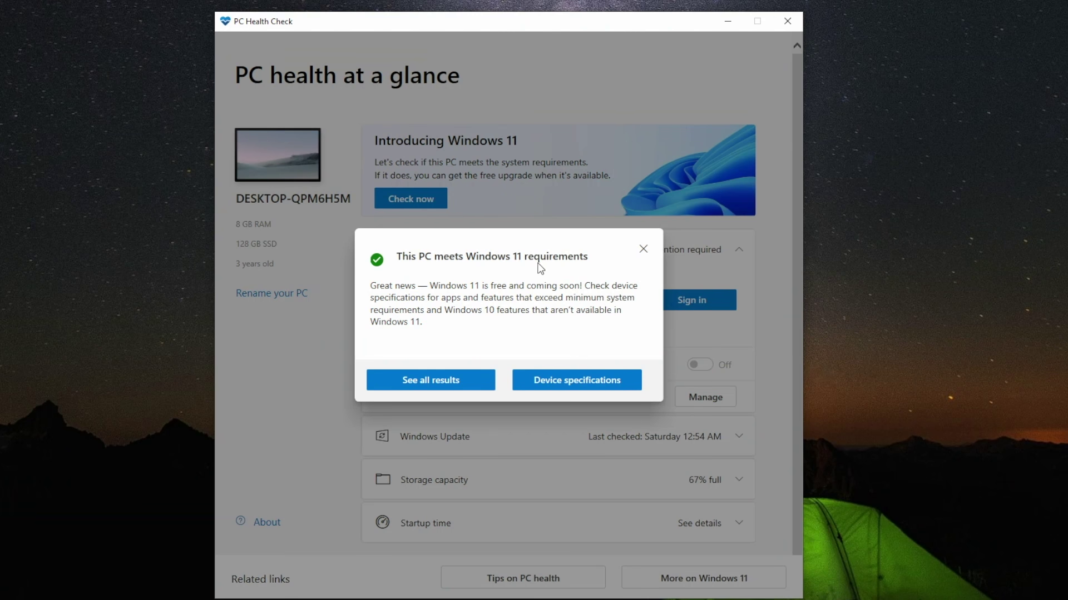
- Show all compatibility results in PC Health Check and examine the Secure Boot, TPM and processor entries
click(447, 383)
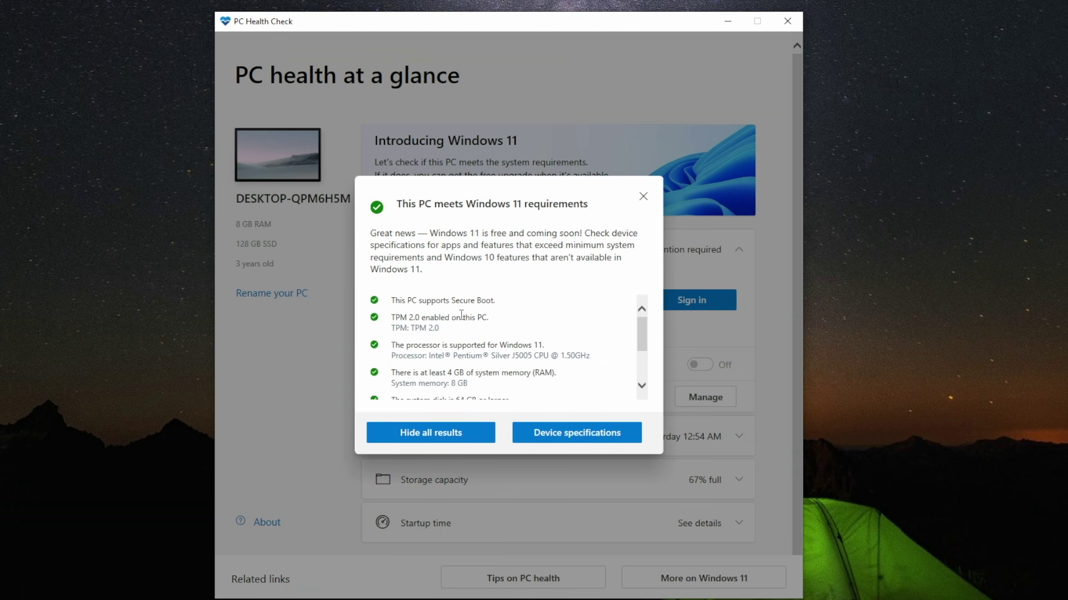
scroll(447, 320, down, 1)
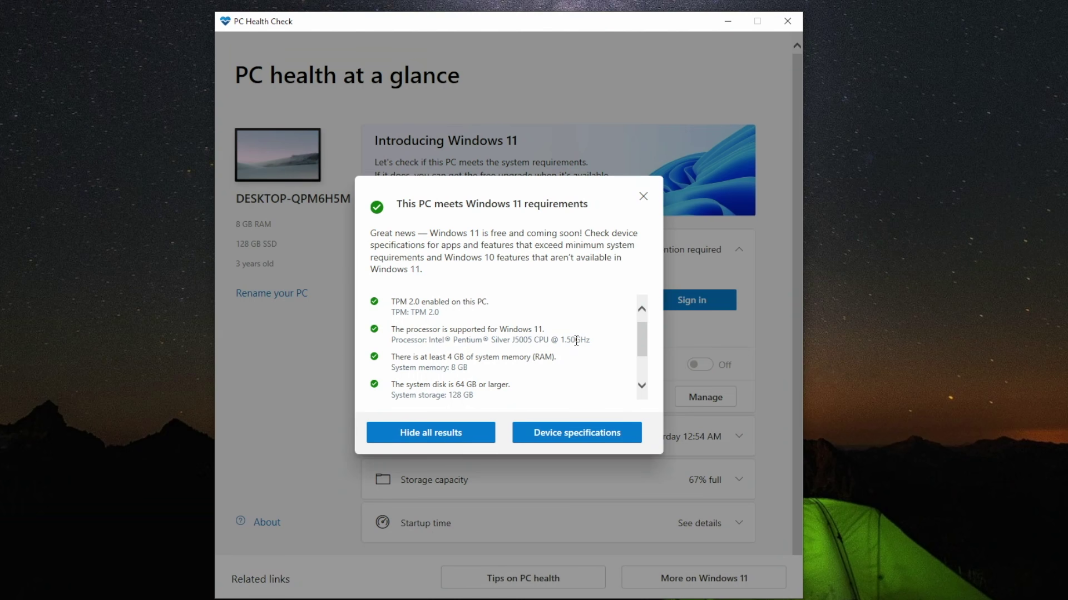
drag(594, 342, 516, 340)
click(542, 334)
scroll(545, 336, down, 1)
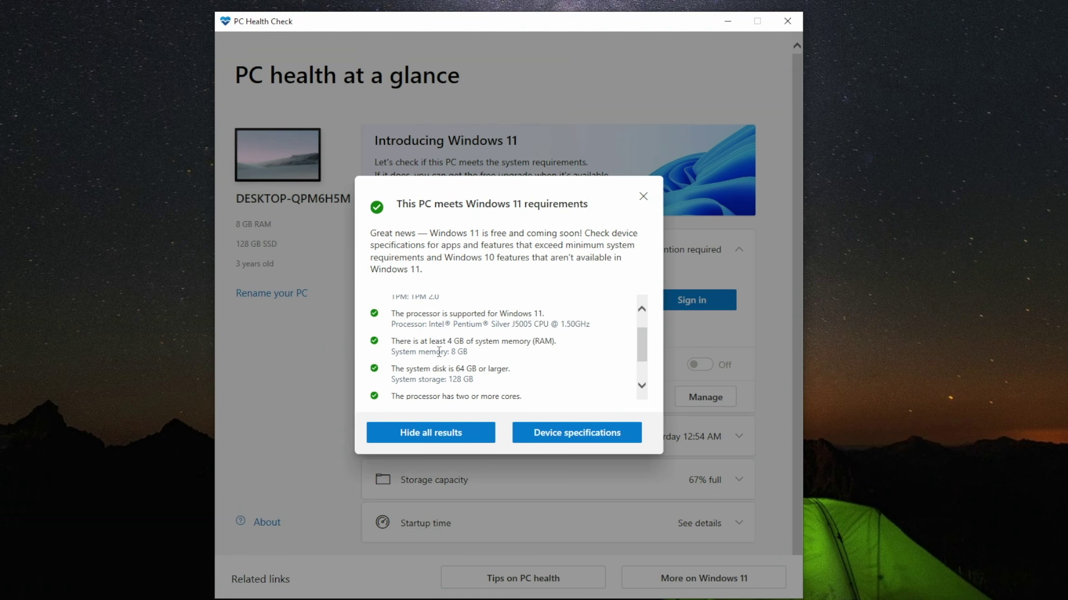
- Examine the system memory and system storage entries in the compatibility results
mouse_move(447, 341)
mouse_down()
mouse_move(467, 343)
mouse_move(447, 352)
mouse_up()
click(457, 369)
drag(453, 368, 500, 382)
click(441, 377)
scroll(542, 372, down, 1)
scroll(461, 373, down, 1)
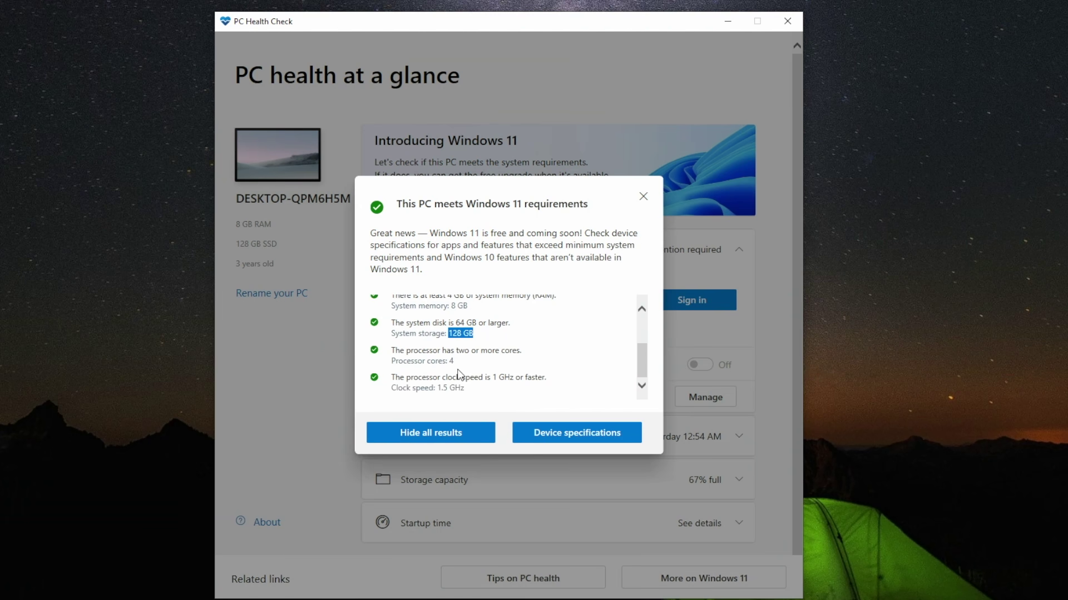
- Review the processor core and clock speed results, and close both the results and PC Health Check
drag(427, 362, 492, 359)
click(482, 372)
drag(437, 387, 517, 378)
click(568, 345)
click(643, 197)
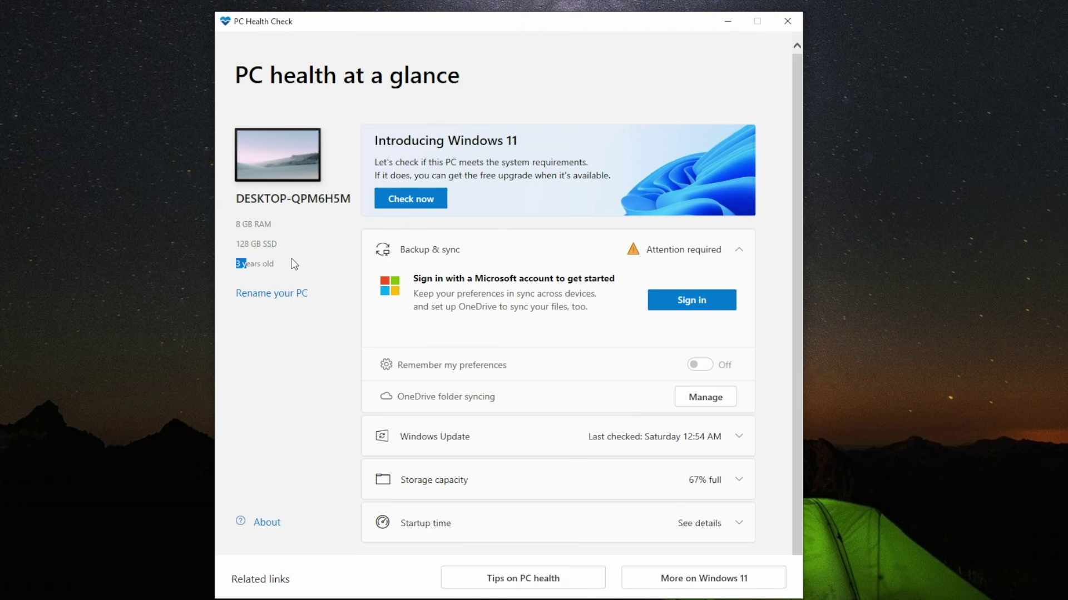
click(318, 260)
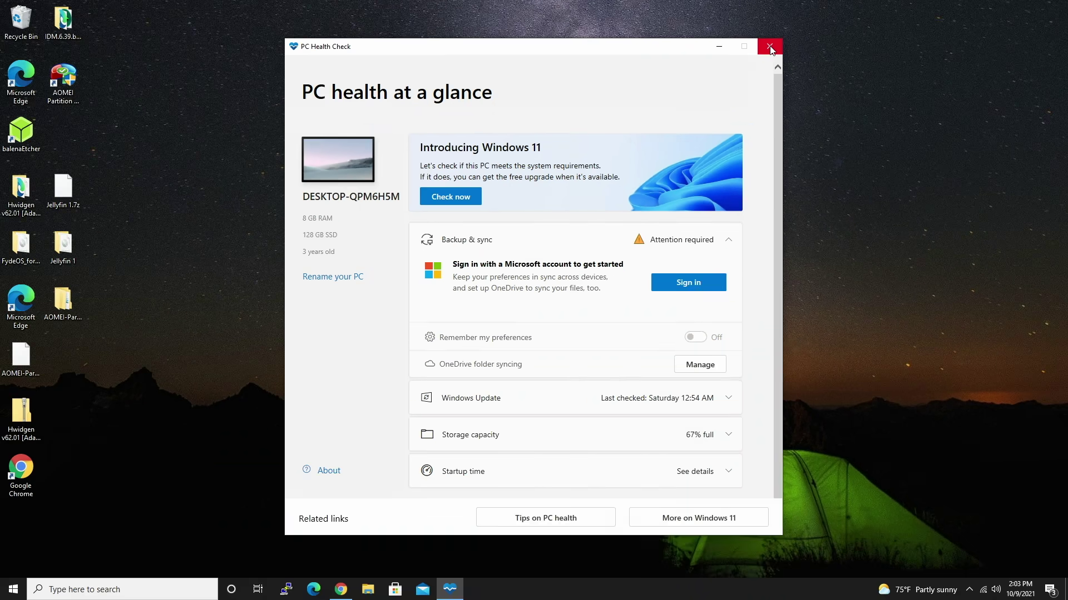
click(788, 21)
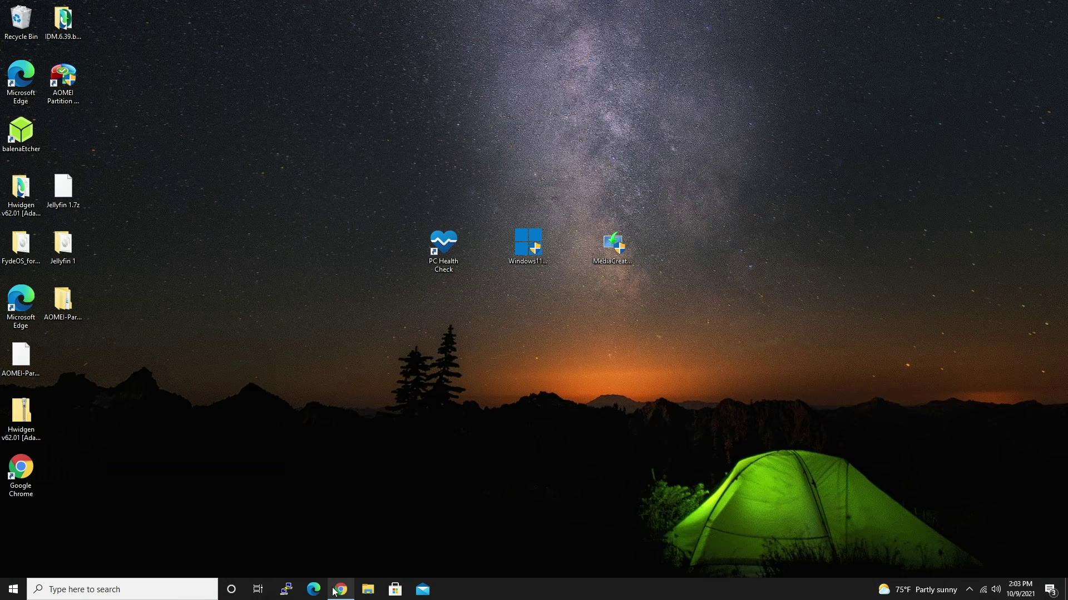
- Switch to Chrome and download the Windows 11 Installation Assistant from Microsoft's Windows 11 download page
click(336, 590)
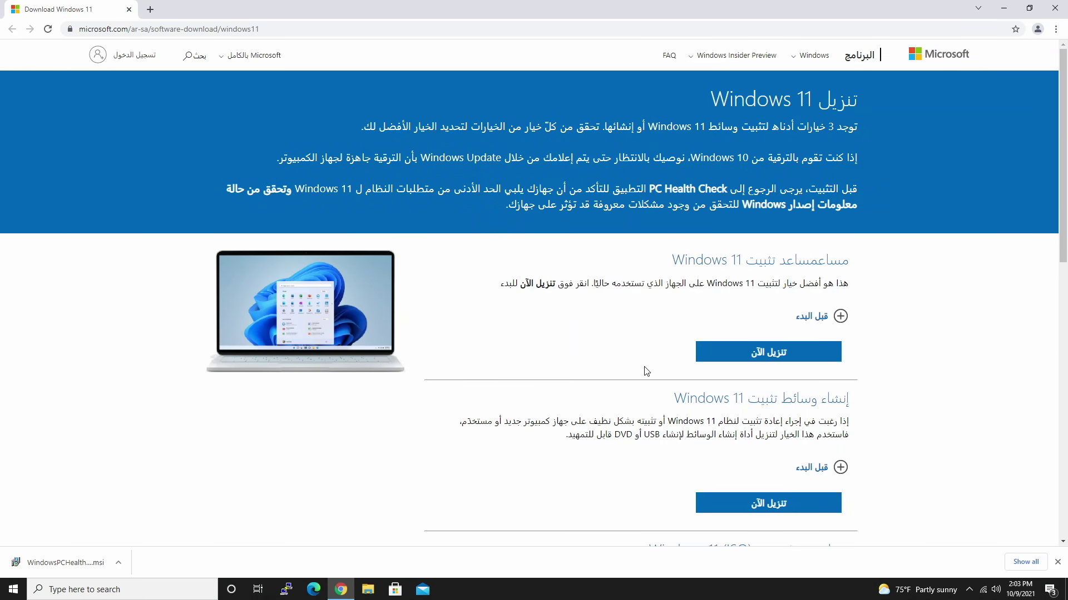
scroll(659, 305, down, 1)
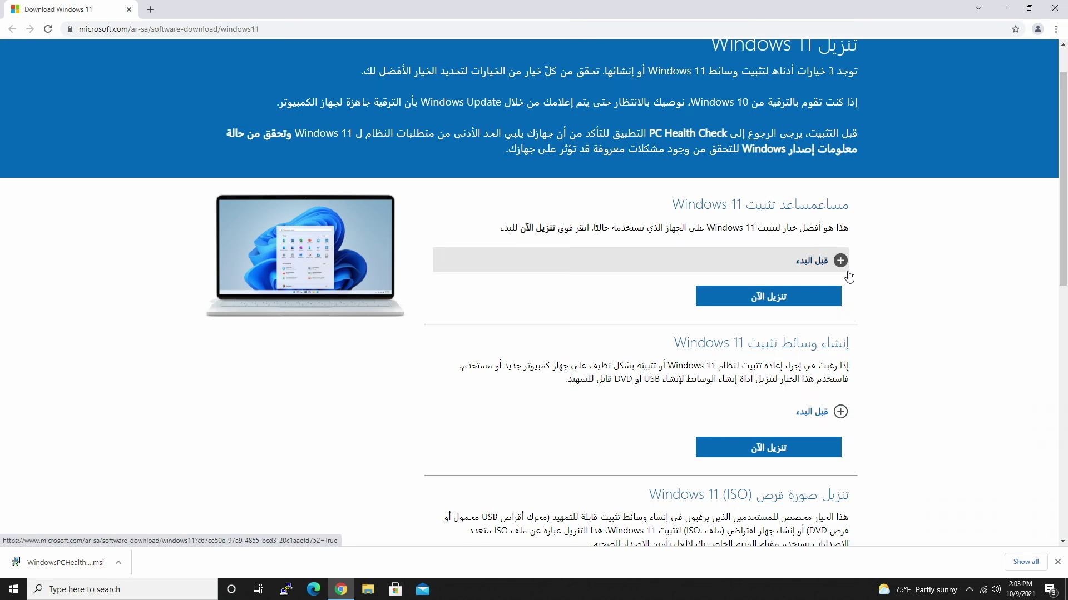
scroll(911, 289, down, 1)
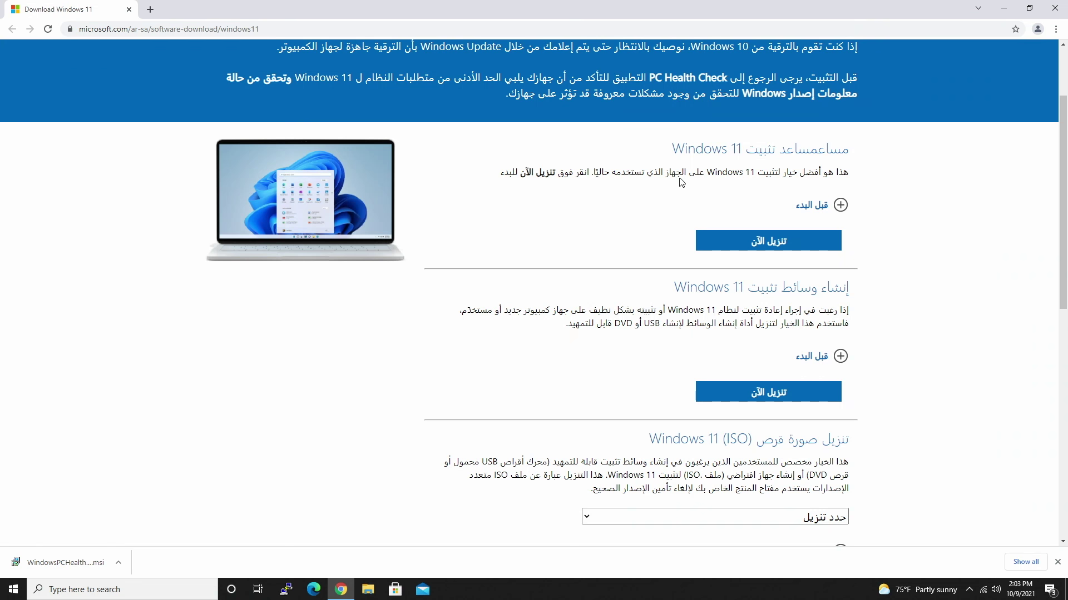
click(776, 248)
click(746, 248)
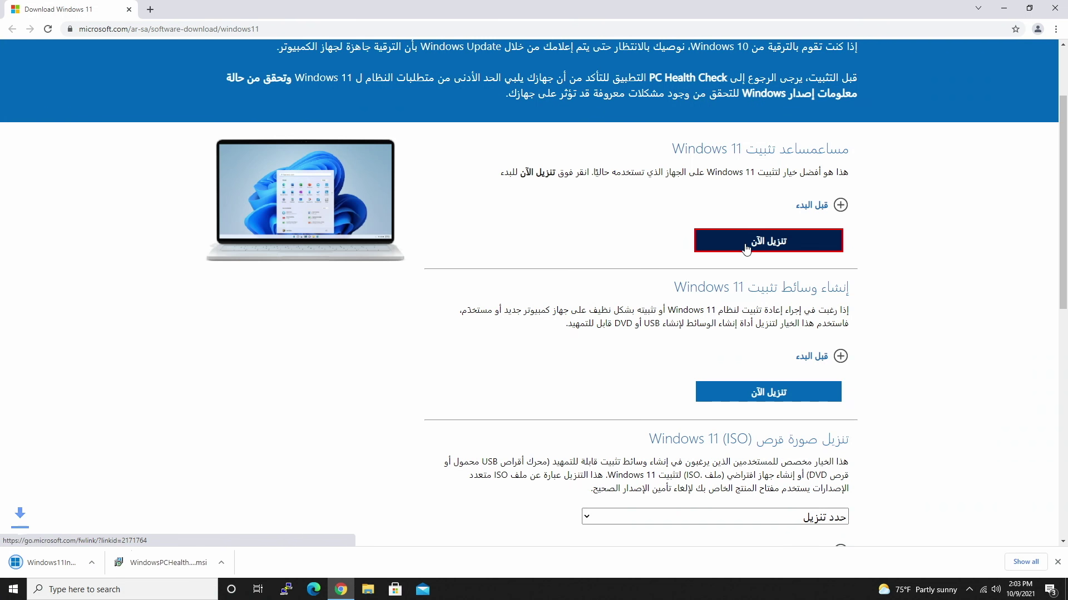
- Install Windows 11 with the downloaded Installation Assistant, allowing its changes, accepting the license terms and restarting the PC immediately
click(76, 567)
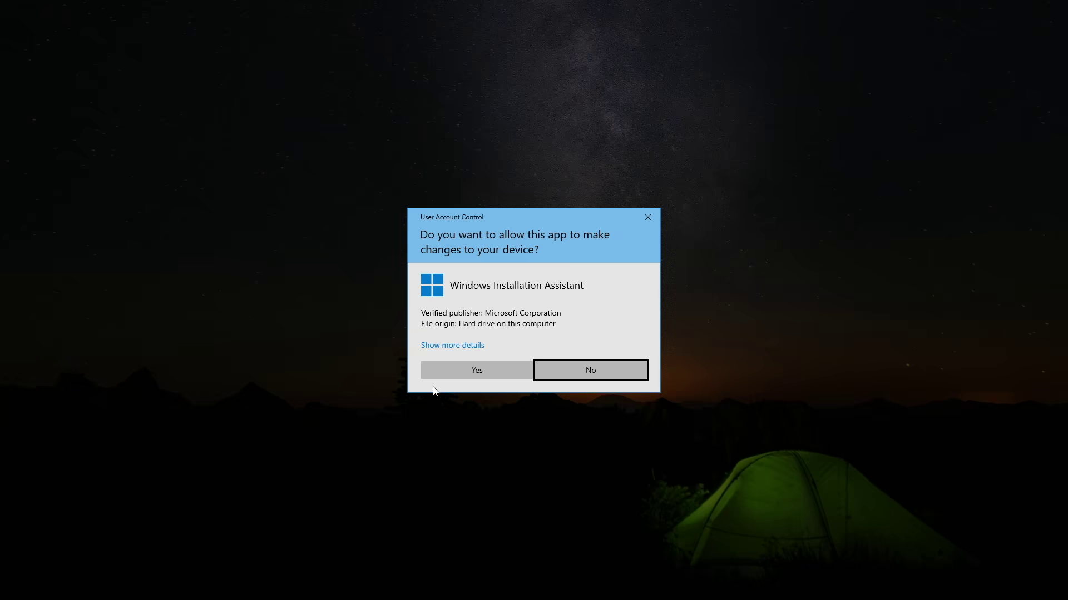
click(482, 368)
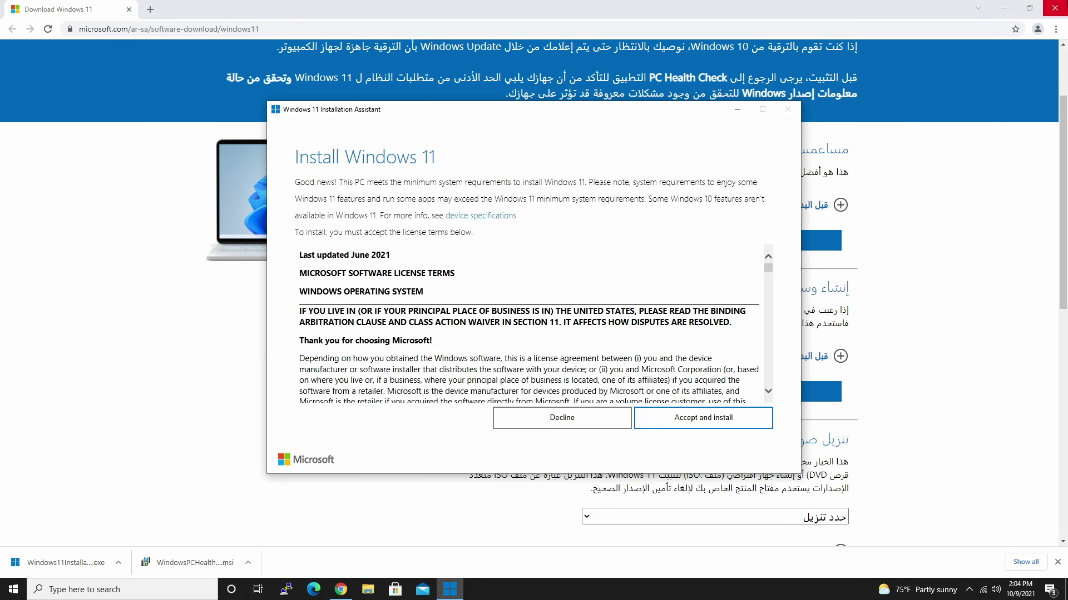
click(1005, 10)
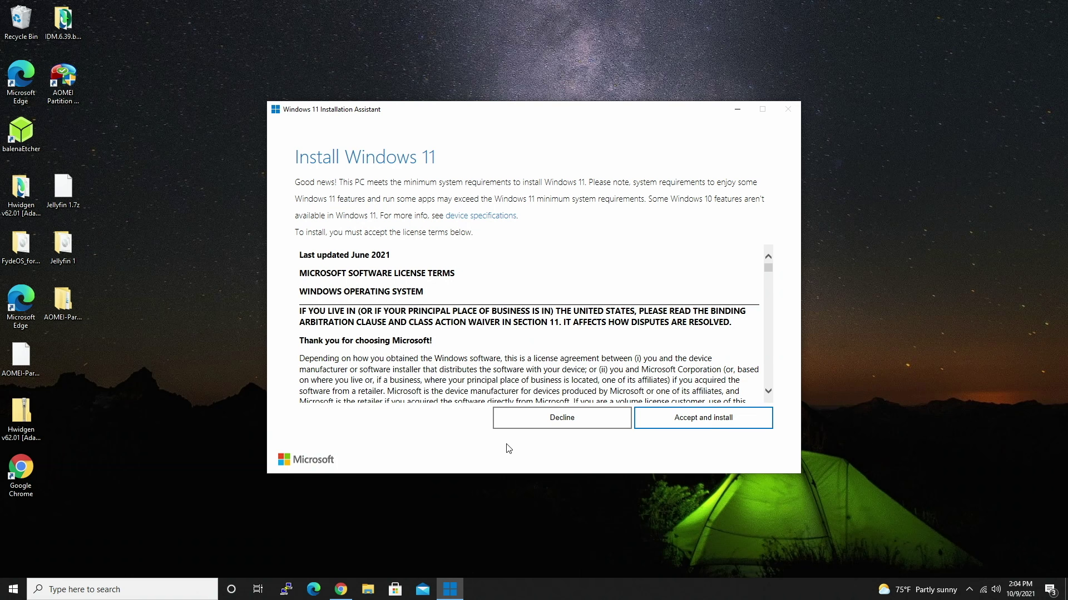
click(698, 428)
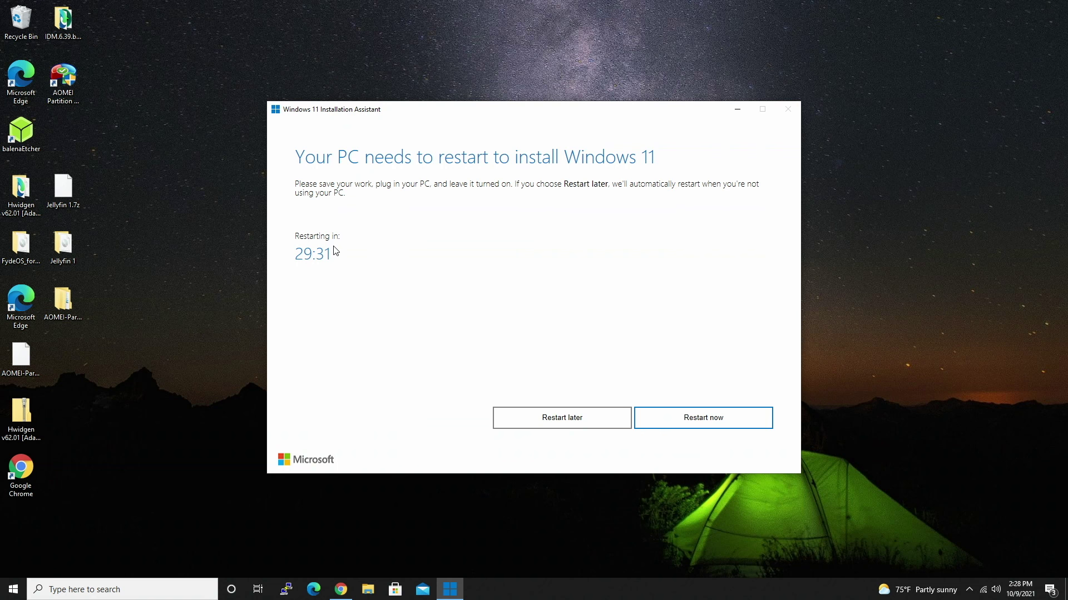
click(687, 421)
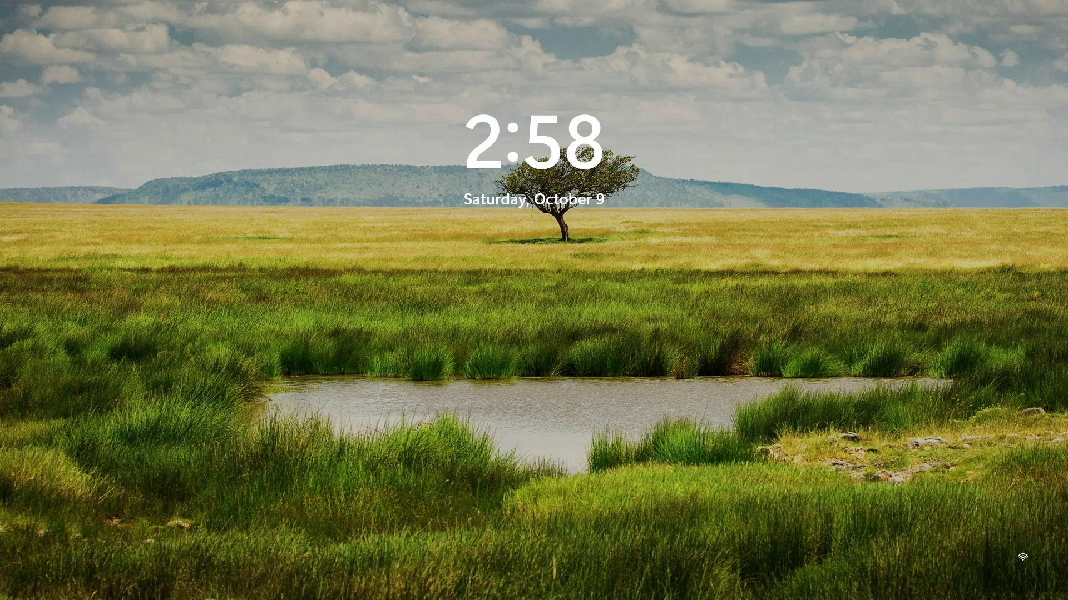
- Sign in to the upgraded PC with the account password and dismiss the Start menu
key(Return)
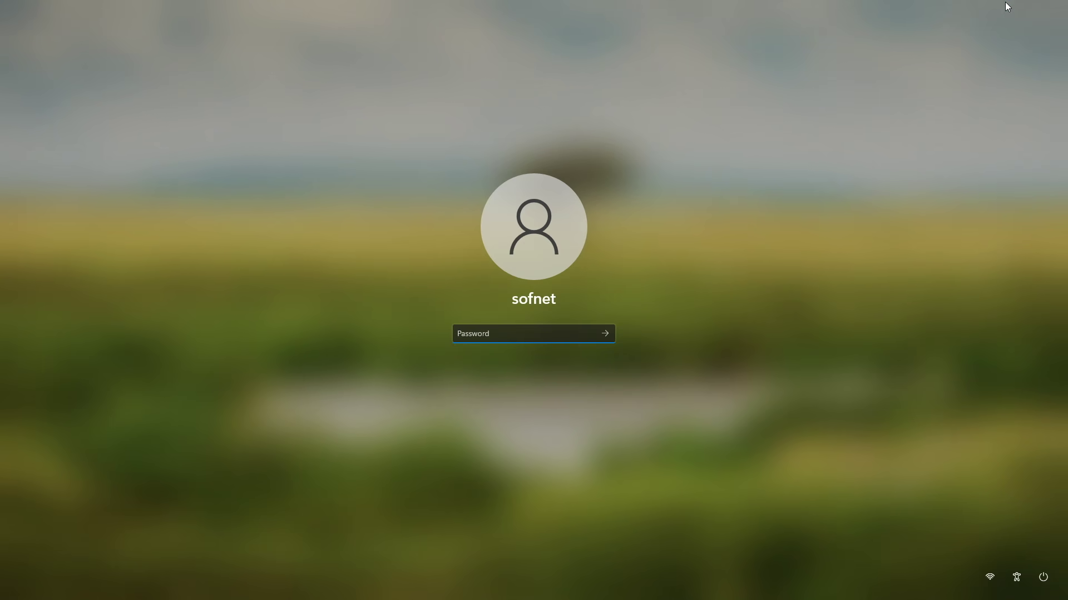
text(********)
key(Return)
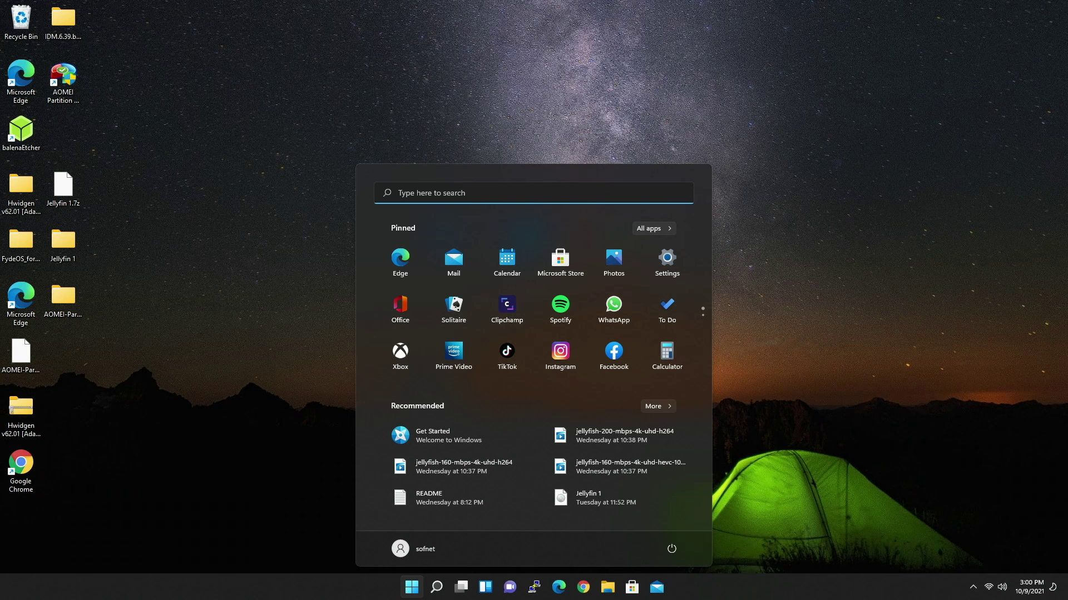
click(687, 148)
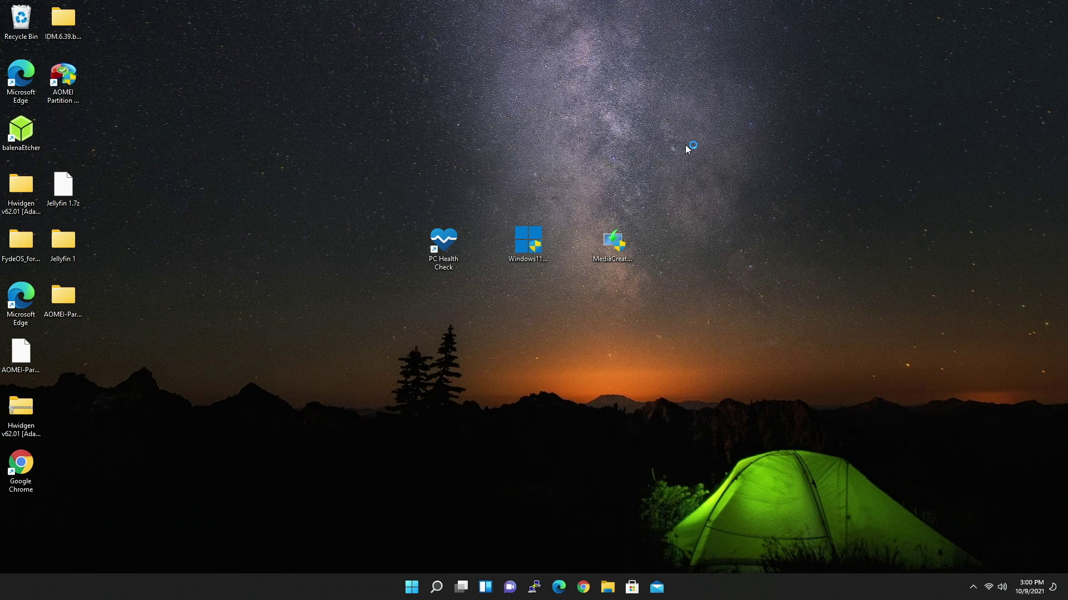
- Apply the Windows (light) theme in the desktop's personalization settings and close Settings
right_click(472, 120)
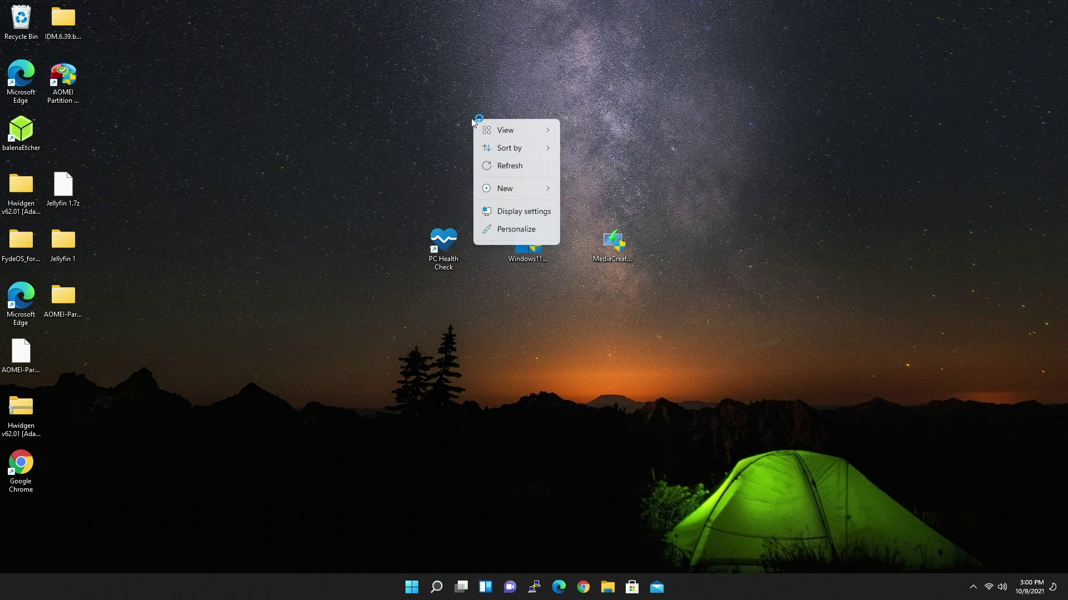
click(510, 230)
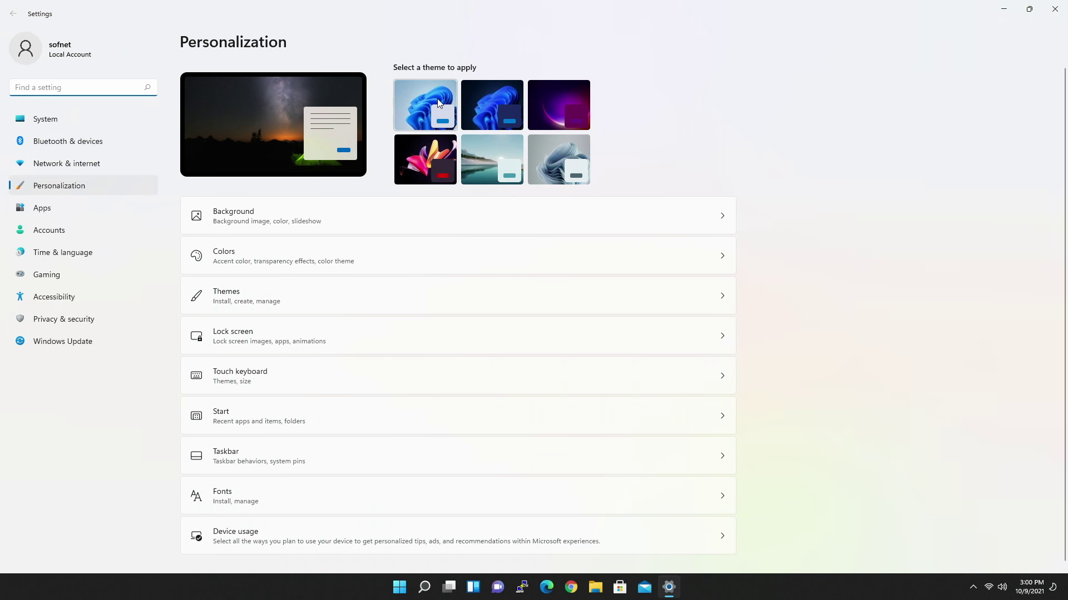
click(430, 100)
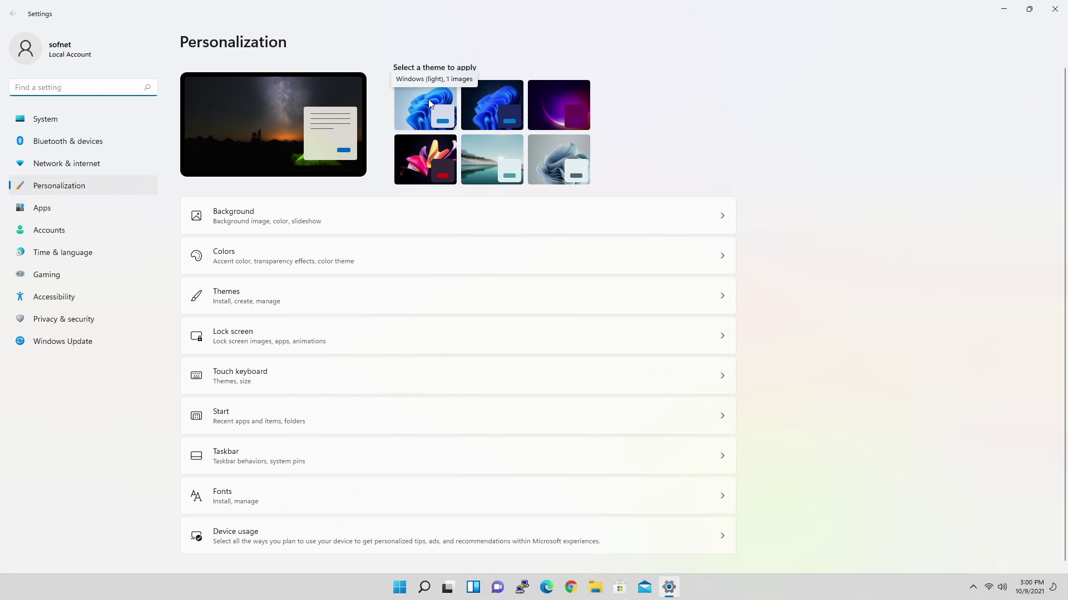
key(alt+F4)
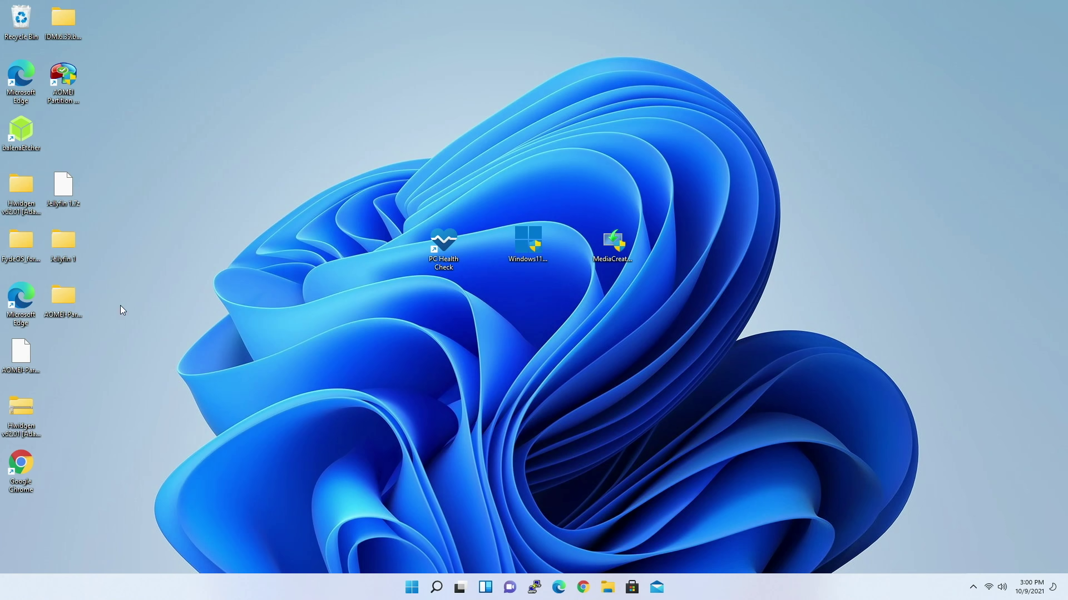
- Open the FydeOS folder from the desktop, view This PC in File Explorer, and return to the desktop
double_click(22, 244)
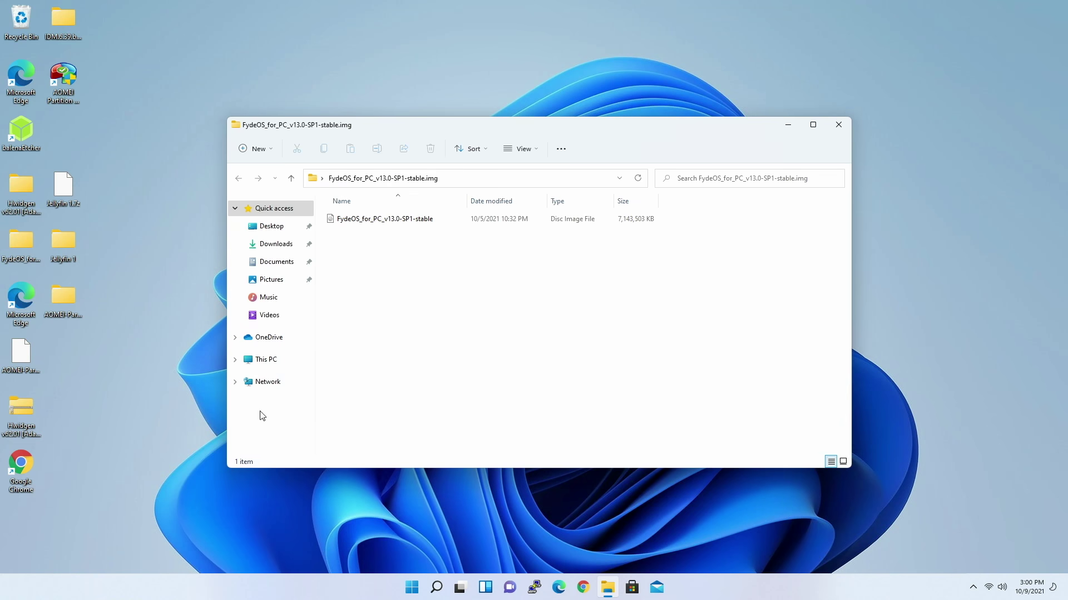
click(268, 361)
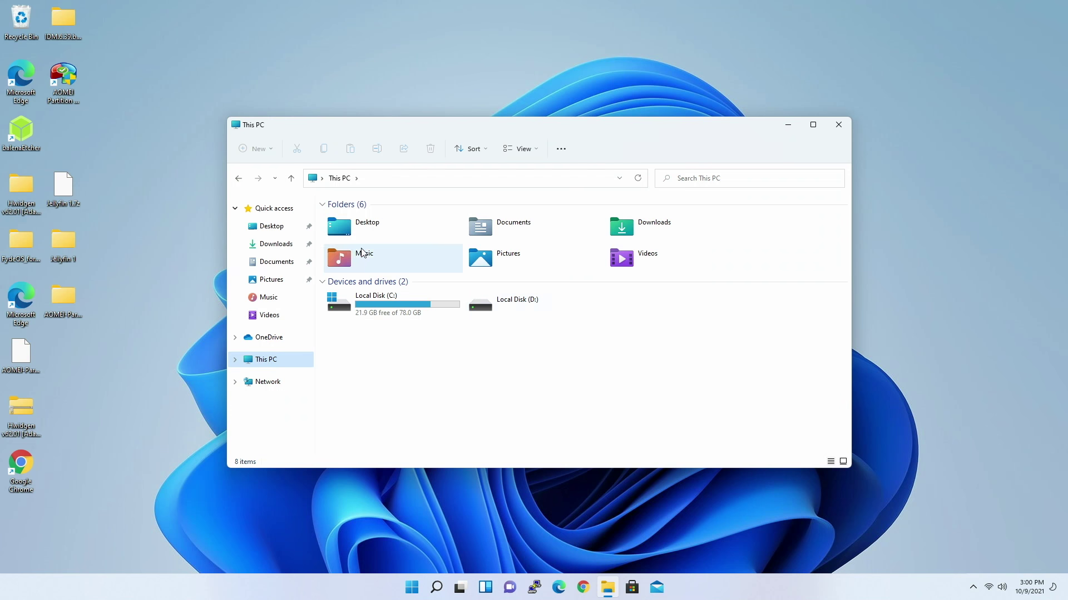
click(1063, 588)
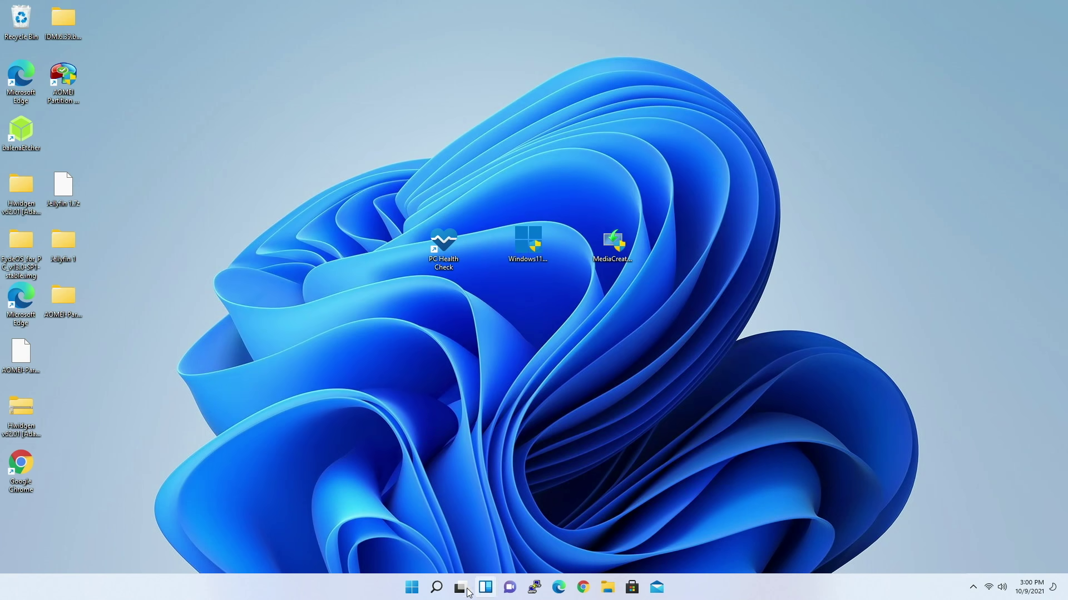
- Open the About page in the system settings and examine the Windows edition and specifications
click(412, 589)
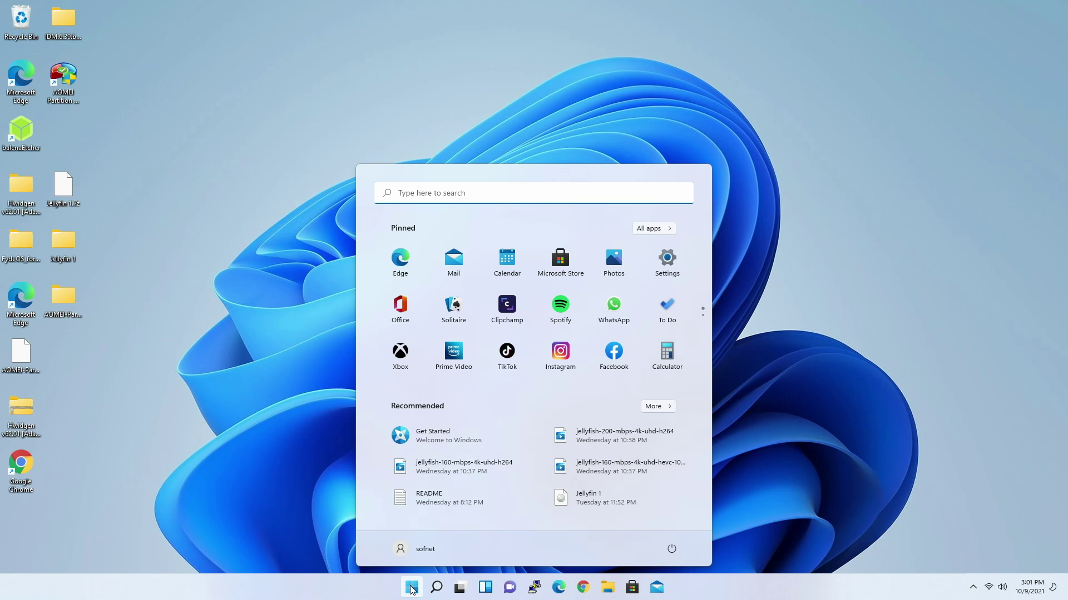
click(676, 260)
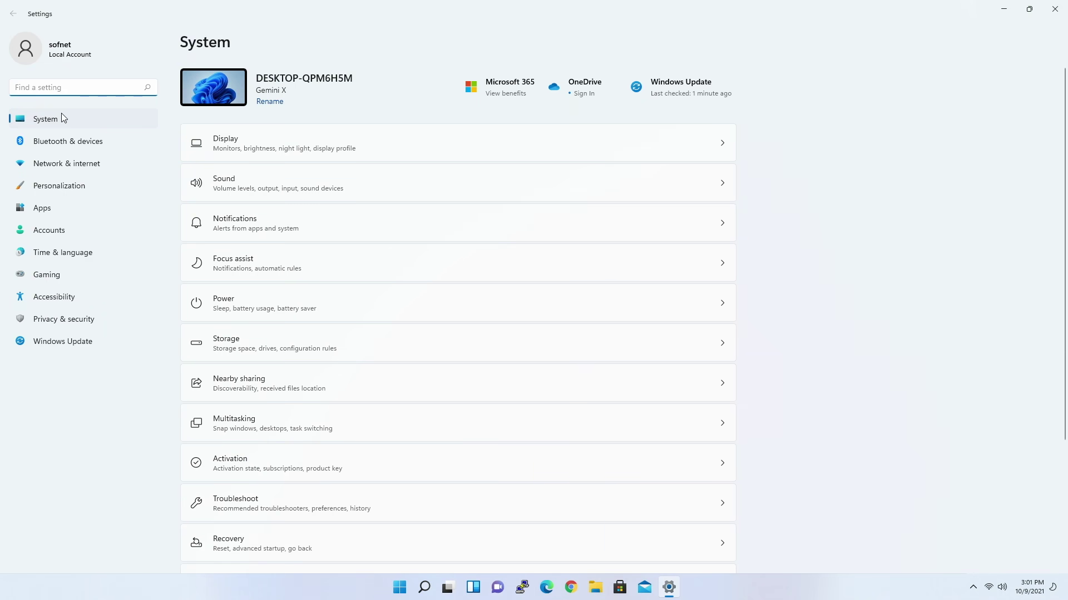
scroll(365, 222, down, 5)
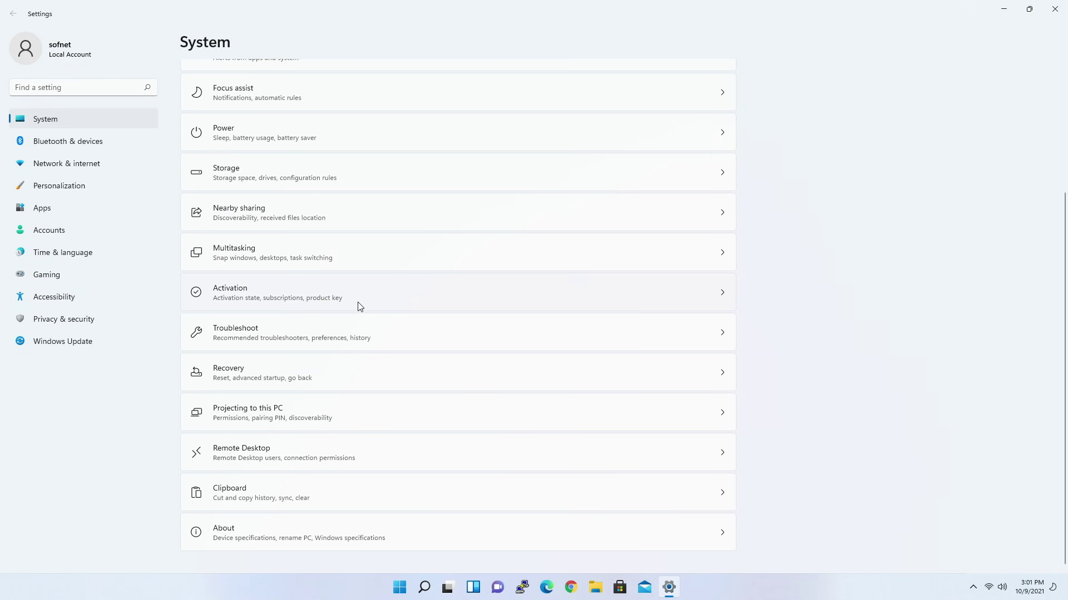
click(317, 542)
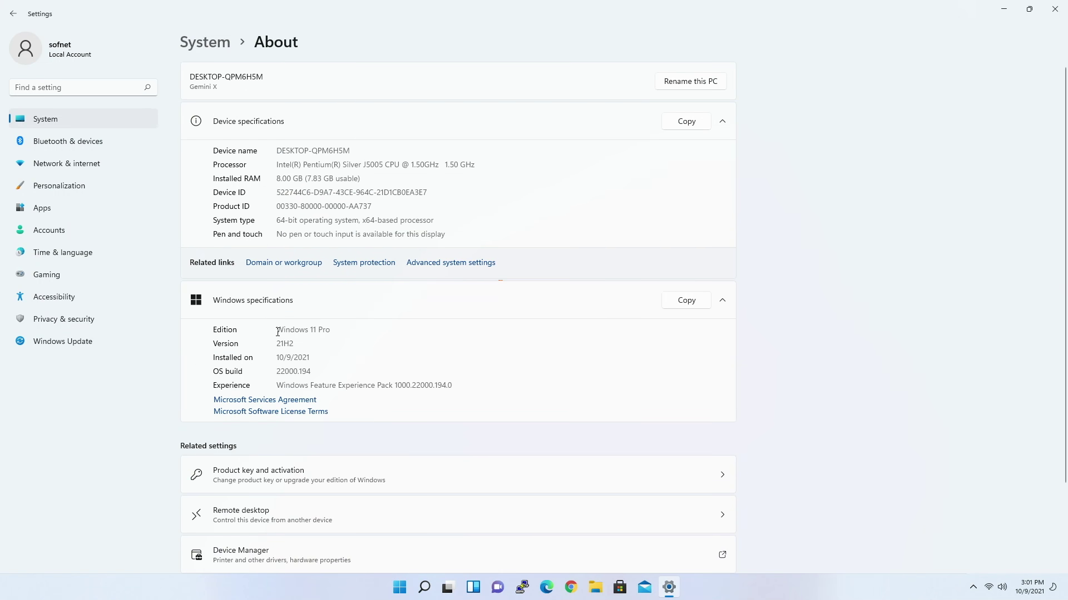
drag(352, 334, 274, 329)
click(334, 331)
scroll(383, 346, down, 2)
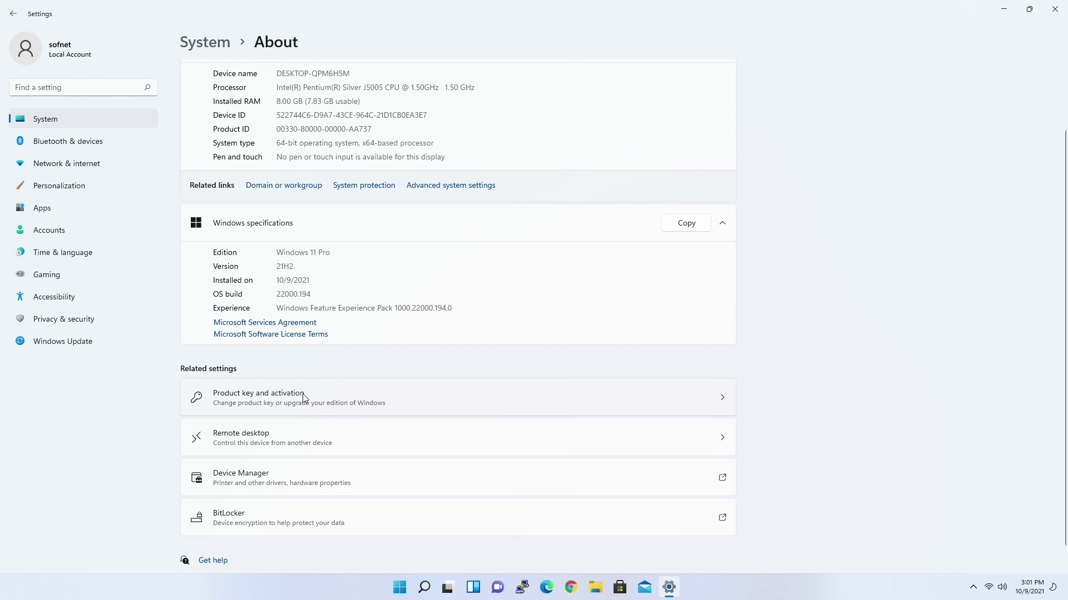
- Check the activation state details under the product key and activation settings, and close Settings
click(415, 401)
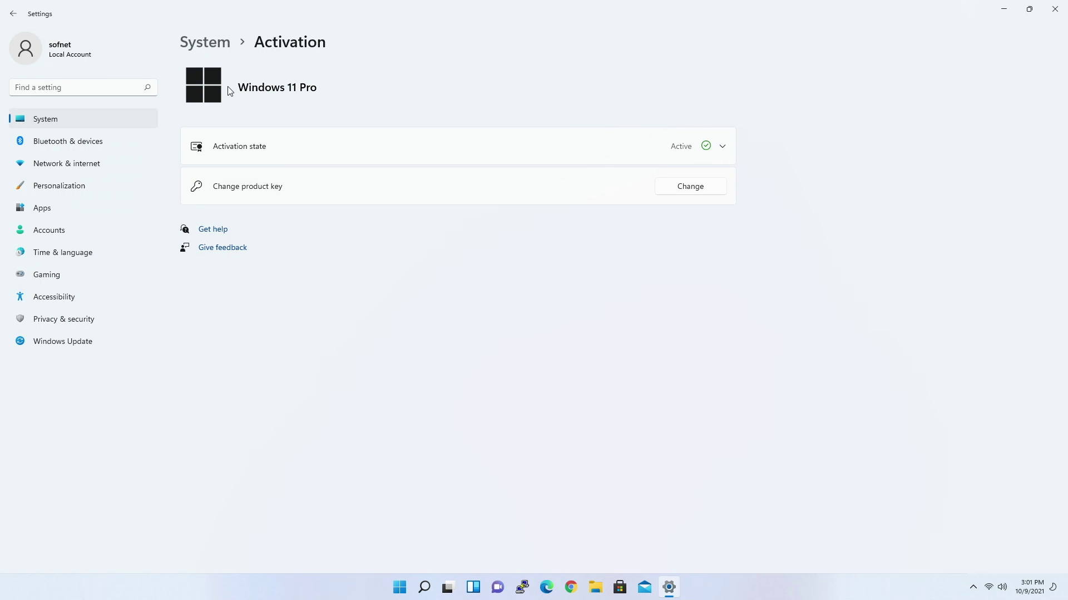
click(265, 148)
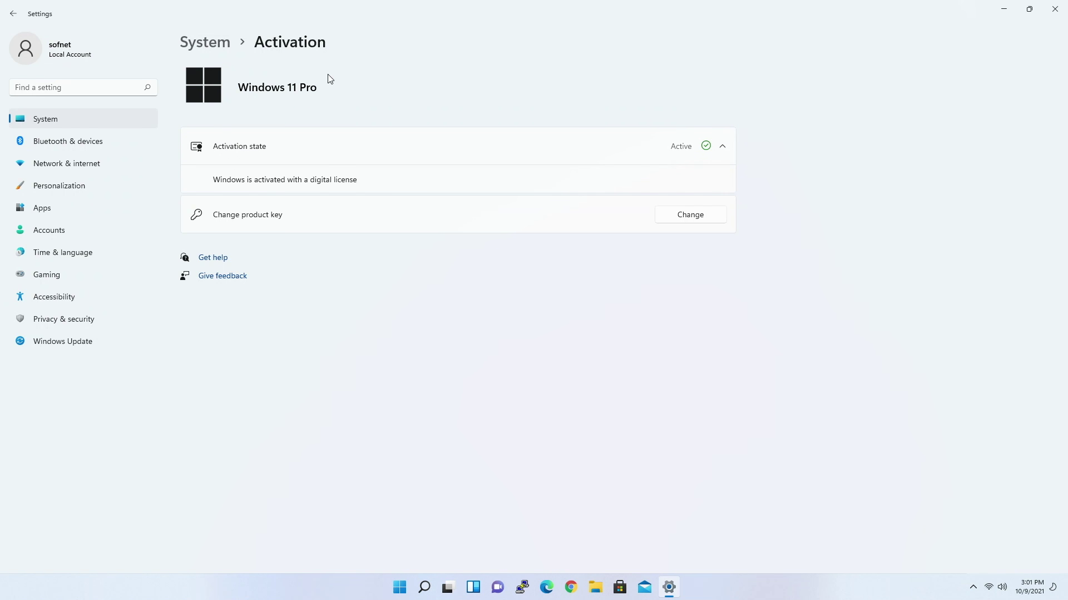
click(1055, 9)
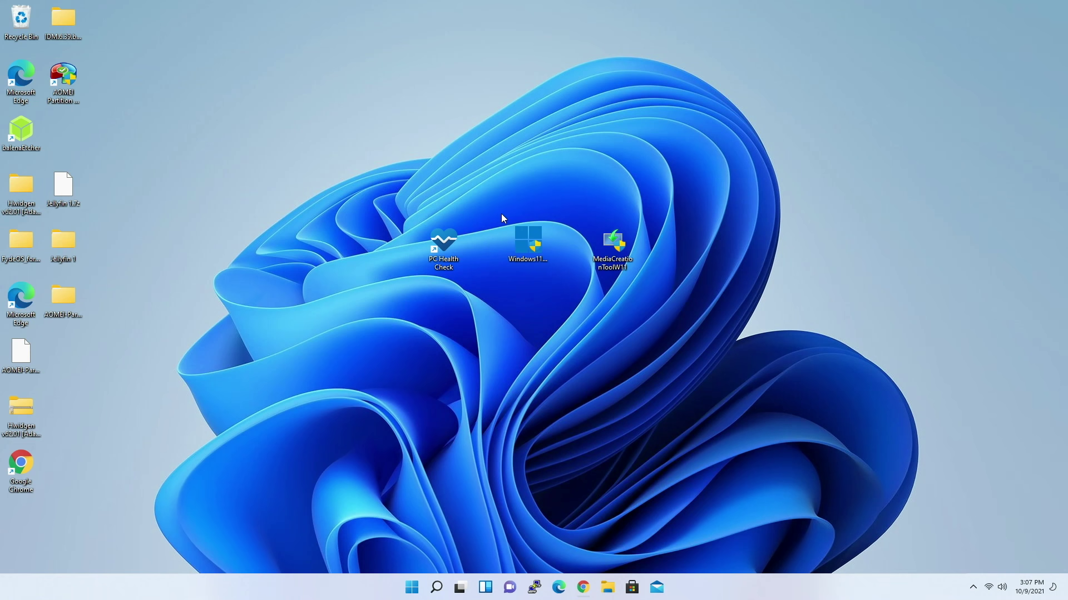